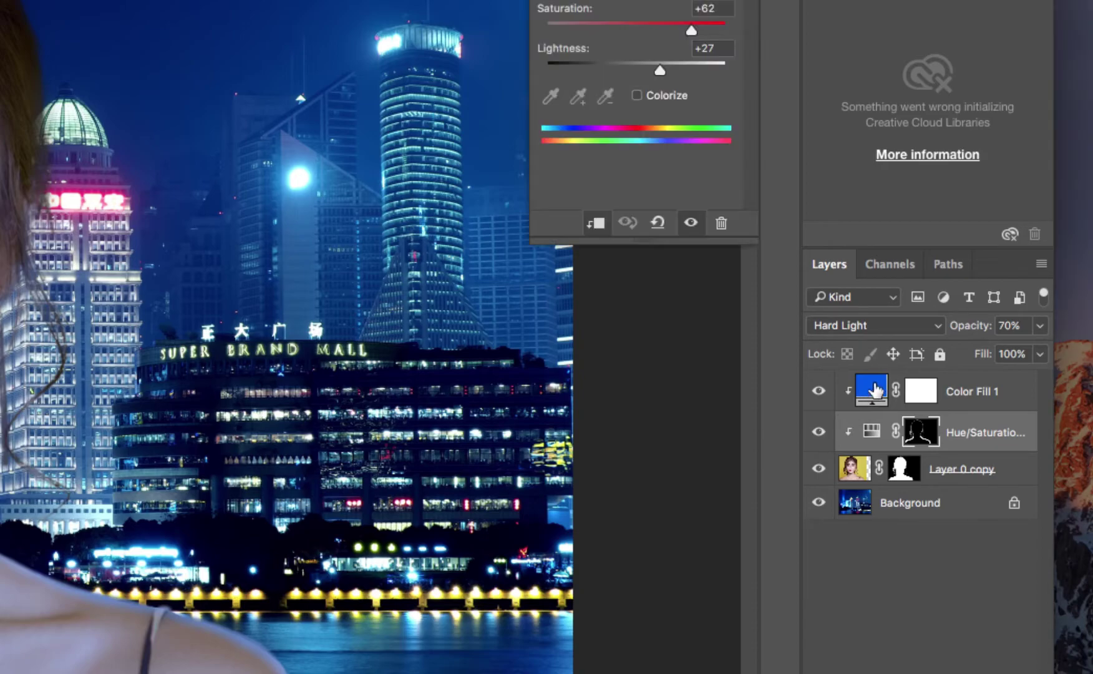
Step: Select the Color Fill 1 layer in the finished composite and close the Shanghai.psd document
{"action": "left_click", "coordinate": [876, 390]}
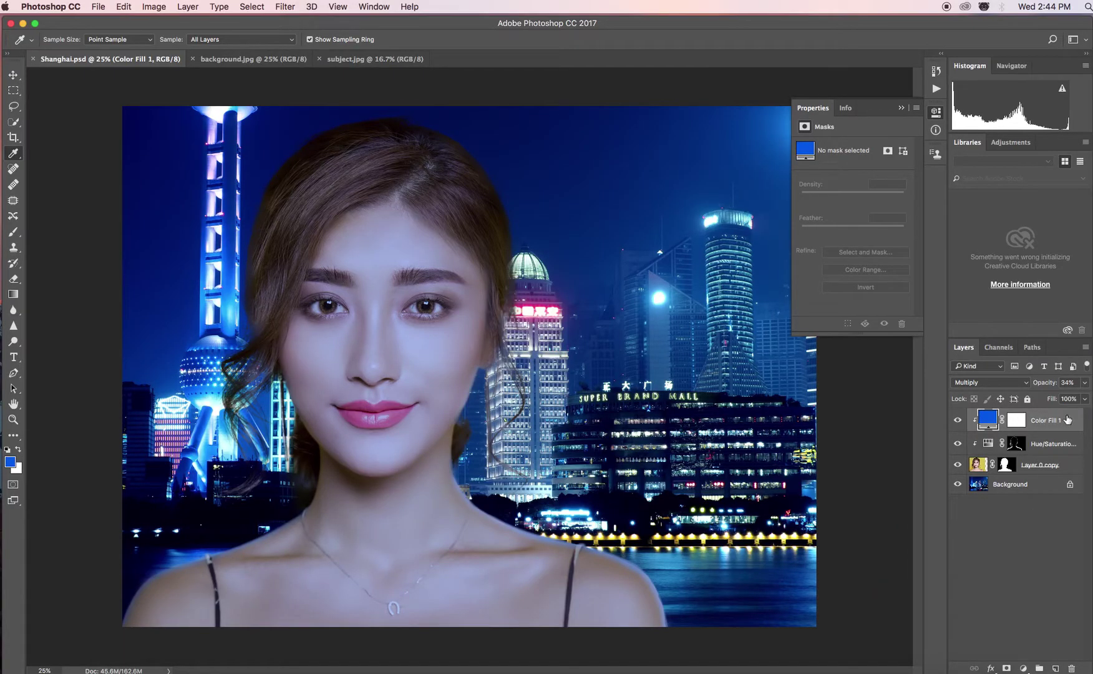
{"action": "left_click", "coordinate": [34, 59]}
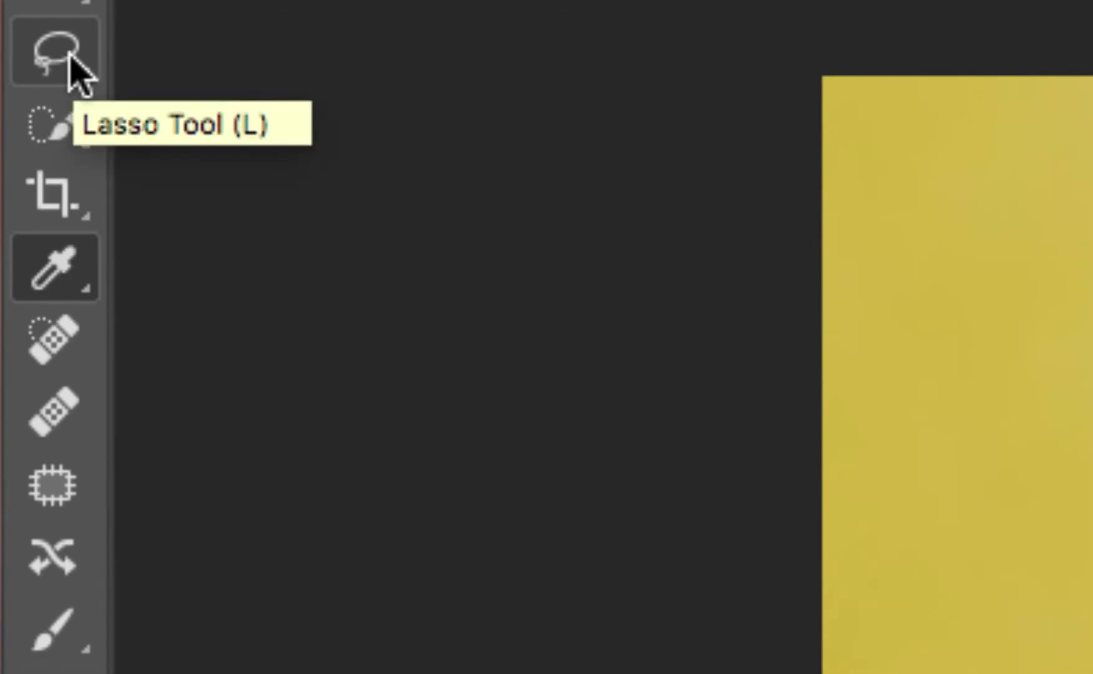
Step: Draw a freehand Lasso selection around the woman's head, extend it at the top of the hair, and trim the excess beside the ear
{"action": "left_click", "coordinate": [70, 56]}
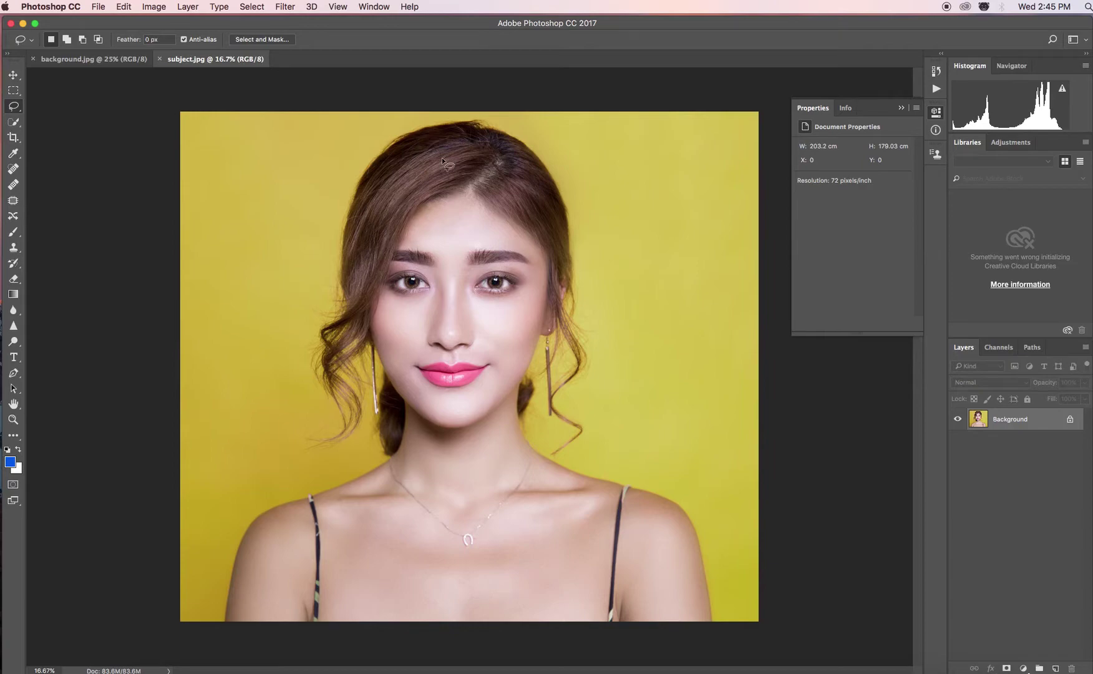
{"action": "mouse_move", "coordinate": [417, 141]}
{"action": "left_mouse_down"}
{"action": "mouse_move", "coordinate": [503, 146]}
{"action": "mouse_move", "coordinate": [541, 174]}
{"action": "mouse_move", "coordinate": [563, 226]}
{"action": "mouse_move", "coordinate": [554, 318]}
{"action": "mouse_move", "coordinate": [533, 337]}
{"action": "mouse_move", "coordinate": [504, 435]}
{"action": "mouse_move", "coordinate": [458, 451]}
{"action": "mouse_move", "coordinate": [393, 444]}
{"action": "mouse_move", "coordinate": [385, 361]}
{"action": "mouse_move", "coordinate": [351, 285]}
{"action": "mouse_move", "coordinate": [370, 185]}
{"action": "mouse_move", "coordinate": [397, 150]}
{"action": "mouse_move", "coordinate": [448, 138]}
{"action": "left_mouse_up"}
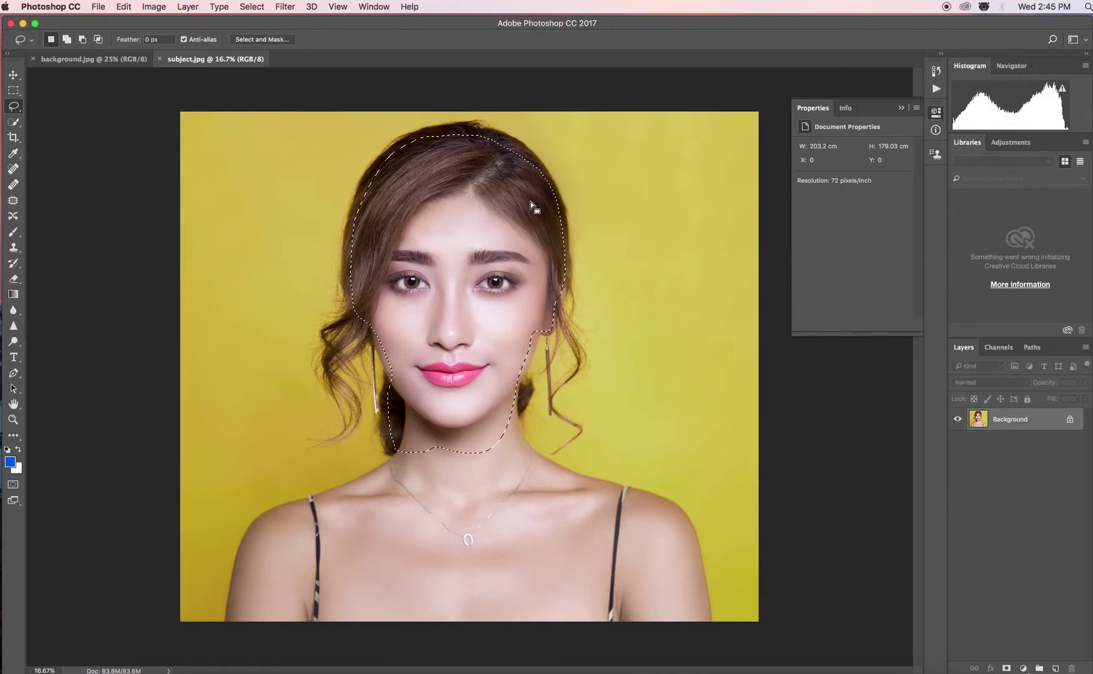
{"action": "mouse_move", "coordinate": [536, 161]}
{"action": "left_mouse_down"}
{"action": "mouse_move", "coordinate": [483, 134]}
{"action": "mouse_move", "coordinate": [435, 134]}
{"action": "mouse_move", "coordinate": [404, 149]}
{"action": "left_mouse_up"}
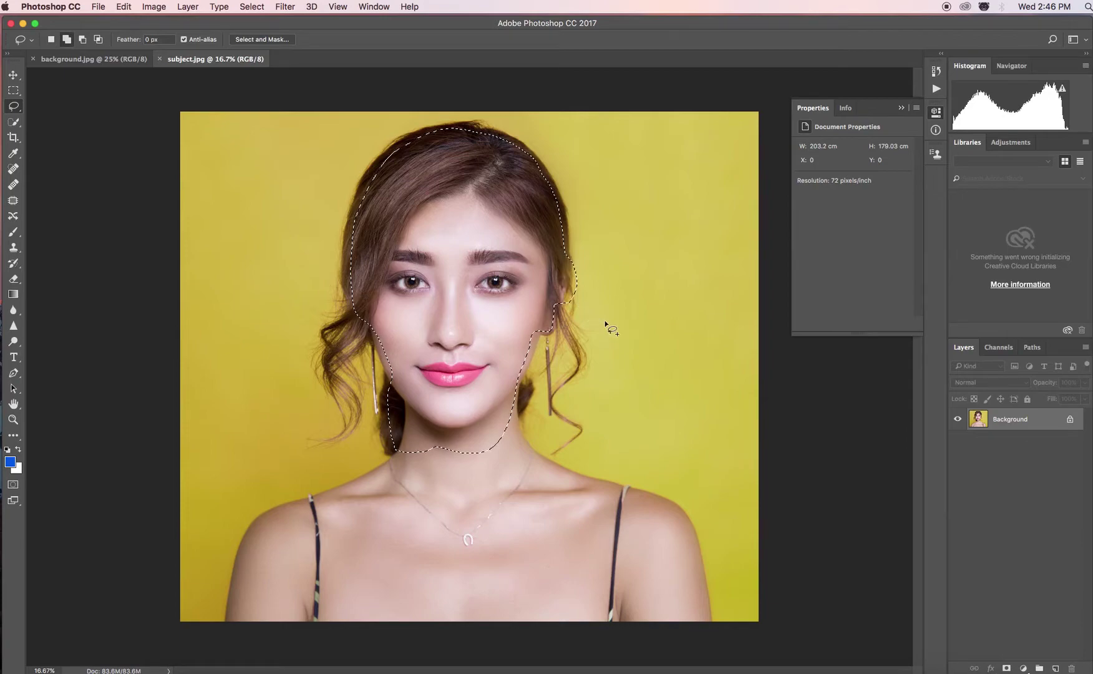
{"action": "mouse_move", "coordinate": [558, 304]}
{"action": "left_mouse_down"}
{"action": "mouse_move", "coordinate": [568, 247]}
{"action": "mouse_move", "coordinate": [566, 326]}
{"action": "mouse_move", "coordinate": [622, 271]}
{"action": "mouse_move", "coordinate": [644, 282]}
{"action": "left_mouse_up"}
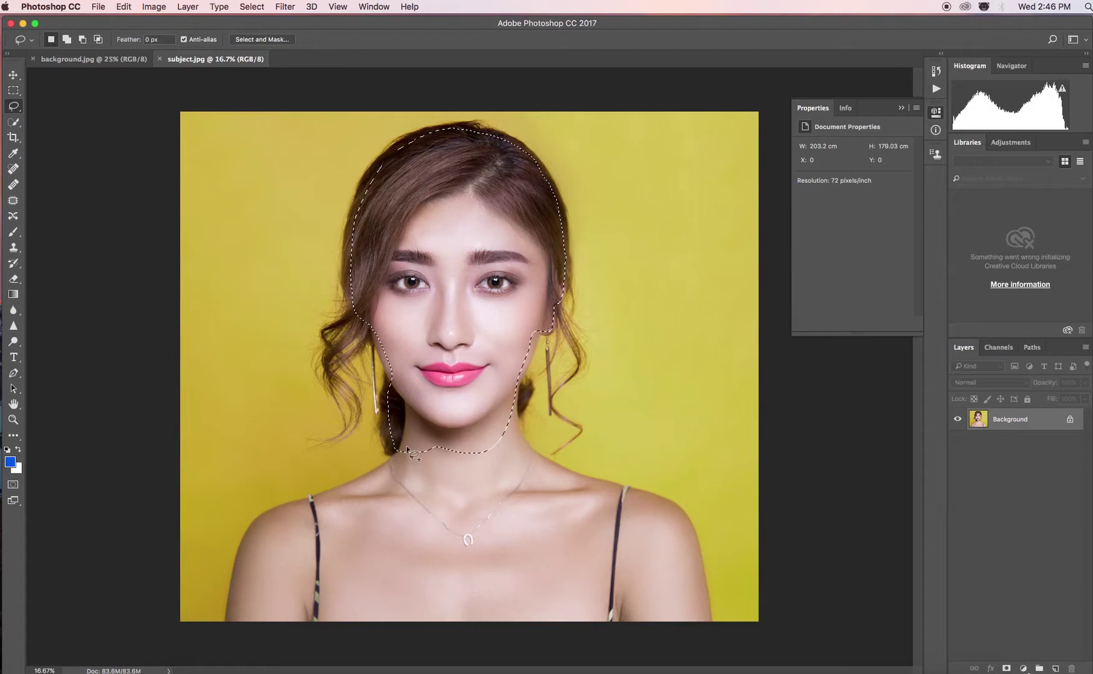
Step: Add the neck, shoulders and chest to the head selection with the Lasso tool
{"action": "mouse_move", "coordinate": [405, 447]}
{"action": "left_mouse_down"}
{"action": "mouse_move", "coordinate": [392, 467]}
{"action": "mouse_move", "coordinate": [255, 533]}
{"action": "mouse_move", "coordinate": [231, 631]}
{"action": "mouse_move", "coordinate": [275, 648]}
{"action": "mouse_move", "coordinate": [410, 656]}
{"action": "mouse_move", "coordinate": [500, 598]}
{"action": "mouse_move", "coordinate": [503, 497]}
{"action": "mouse_move", "coordinate": [454, 418]}
{"action": "mouse_move", "coordinate": [508, 399]}
{"action": "mouse_move", "coordinate": [519, 444]}
{"action": "mouse_move", "coordinate": [544, 467]}
{"action": "mouse_move", "coordinate": [666, 506]}
{"action": "mouse_move", "coordinate": [684, 527]}
{"action": "mouse_move", "coordinate": [664, 606]}
{"action": "mouse_move", "coordinate": [635, 625]}
{"action": "mouse_move", "coordinate": [518, 635]}
{"action": "mouse_move", "coordinate": [445, 578]}
{"action": "left_mouse_up"}
{"action": "mouse_move", "coordinate": [507, 596]}
{"action": "left_mouse_down"}
{"action": "mouse_move", "coordinate": [464, 622]}
{"action": "mouse_move", "coordinate": [527, 604]}
{"action": "left_mouse_up"}
{"action": "mouse_move", "coordinate": [496, 450]}
{"action": "left_mouse_down"}
{"action": "mouse_move", "coordinate": [472, 437]}
{"action": "mouse_move", "coordinate": [500, 477]}
{"action": "mouse_move", "coordinate": [490, 452]}
{"action": "left_mouse_up"}
{"action": "mouse_move", "coordinate": [677, 523]}
{"action": "left_mouse_down"}
{"action": "mouse_move", "coordinate": [696, 543]}
{"action": "mouse_move", "coordinate": [700, 574]}
{"action": "mouse_move", "coordinate": [704, 613]}
{"action": "mouse_move", "coordinate": [692, 646]}
{"action": "mouse_move", "coordinate": [581, 643]}
{"action": "left_mouse_up"}
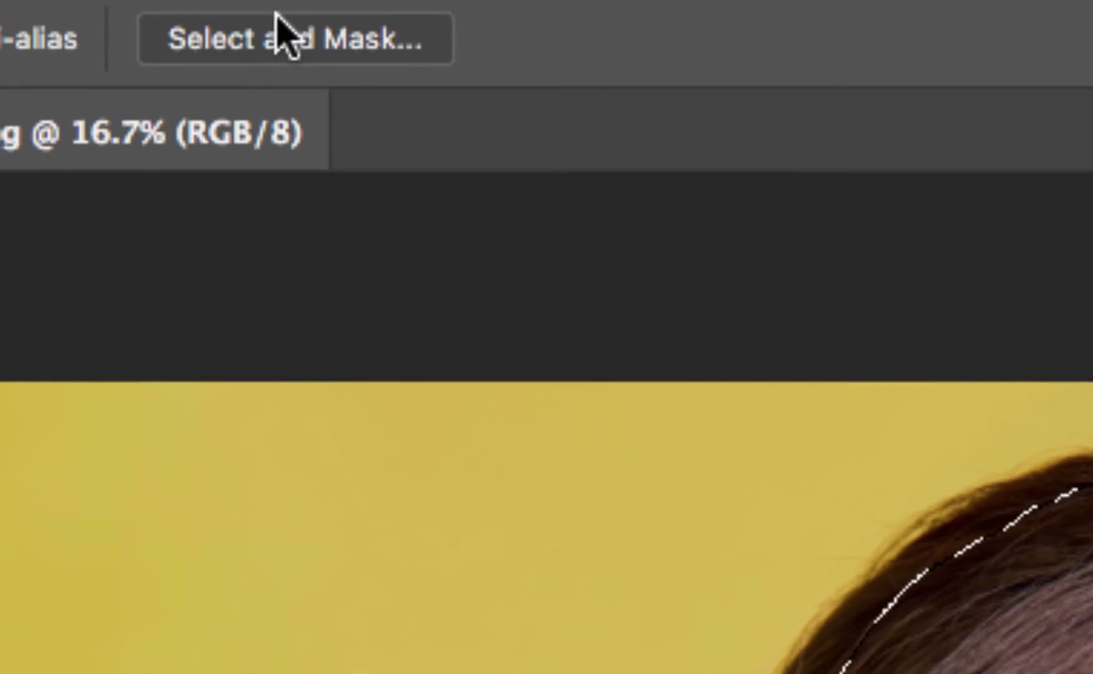
Step: Open the selection in Select and Mask, preview it in Black & White, and set Onion Skin view at 38% transparency
{"action": "left_click", "coordinate": [271, 27]}
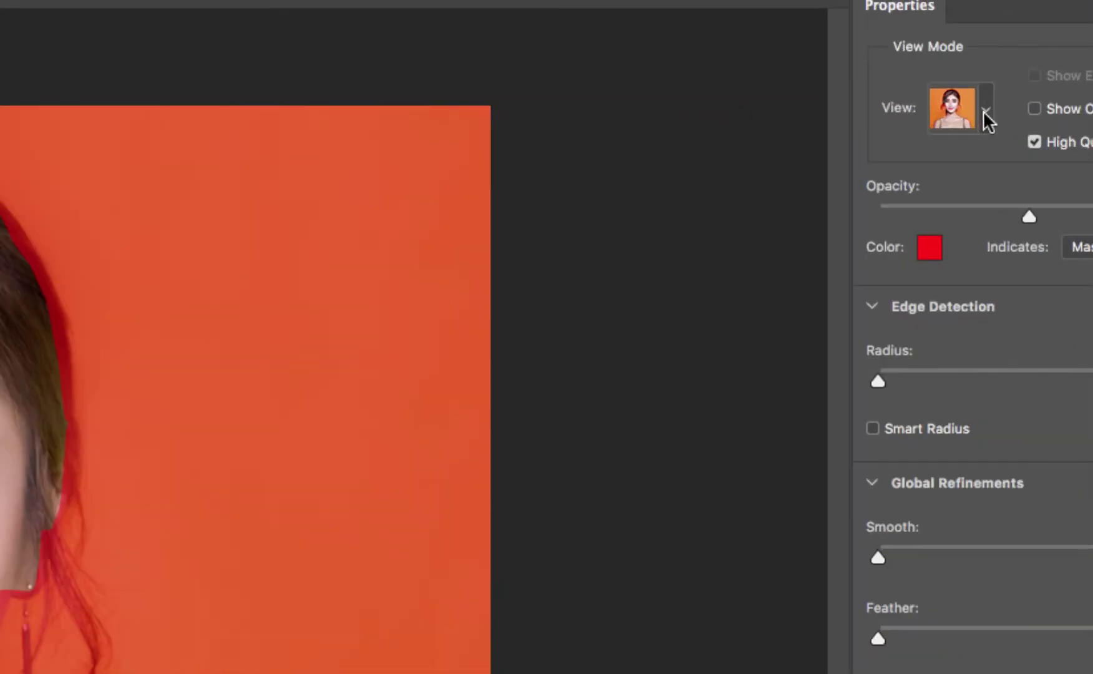
{"action": "left_click", "coordinate": [986, 115]}
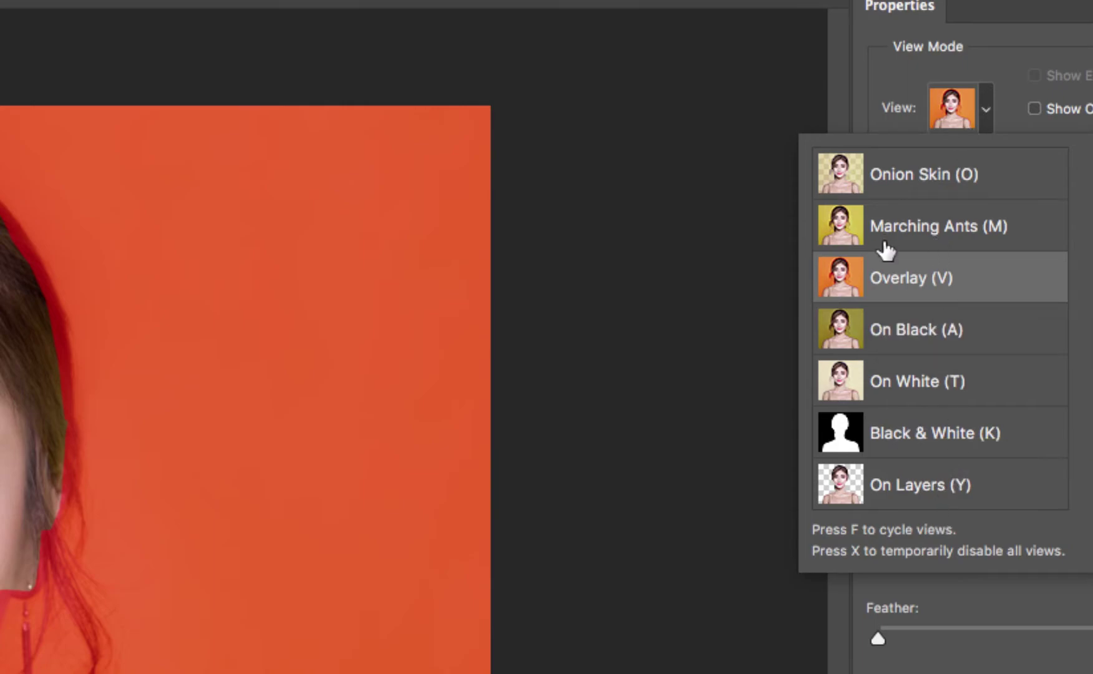
{"action": "left_click", "coordinate": [885, 414]}
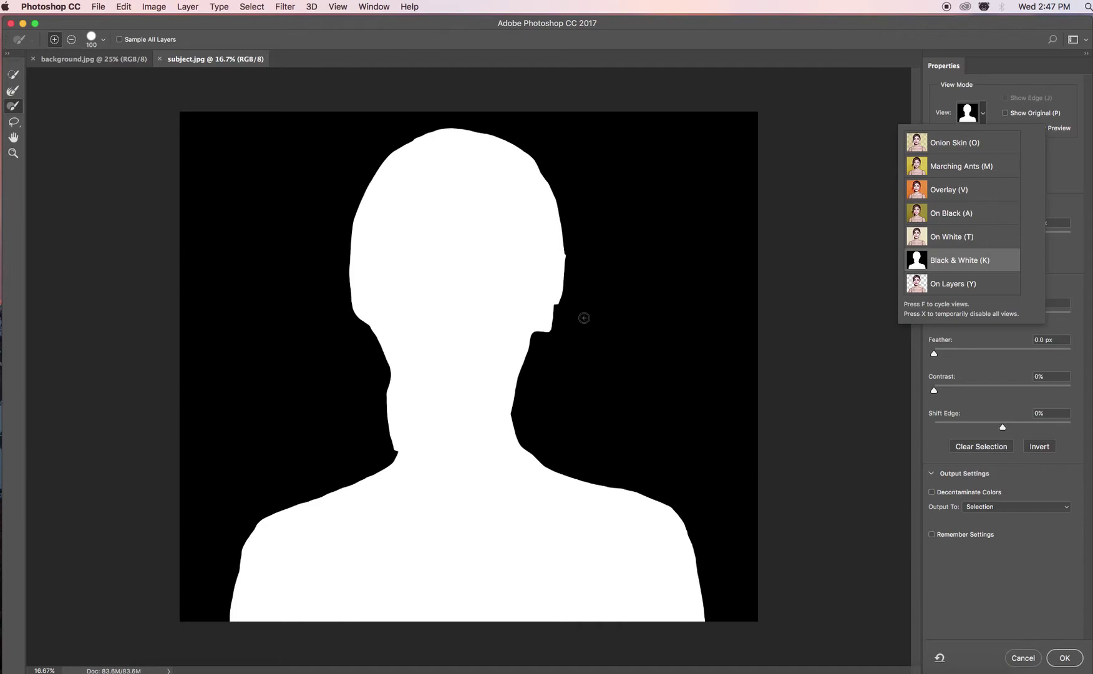
{"action": "left_click", "coordinate": [970, 145]}
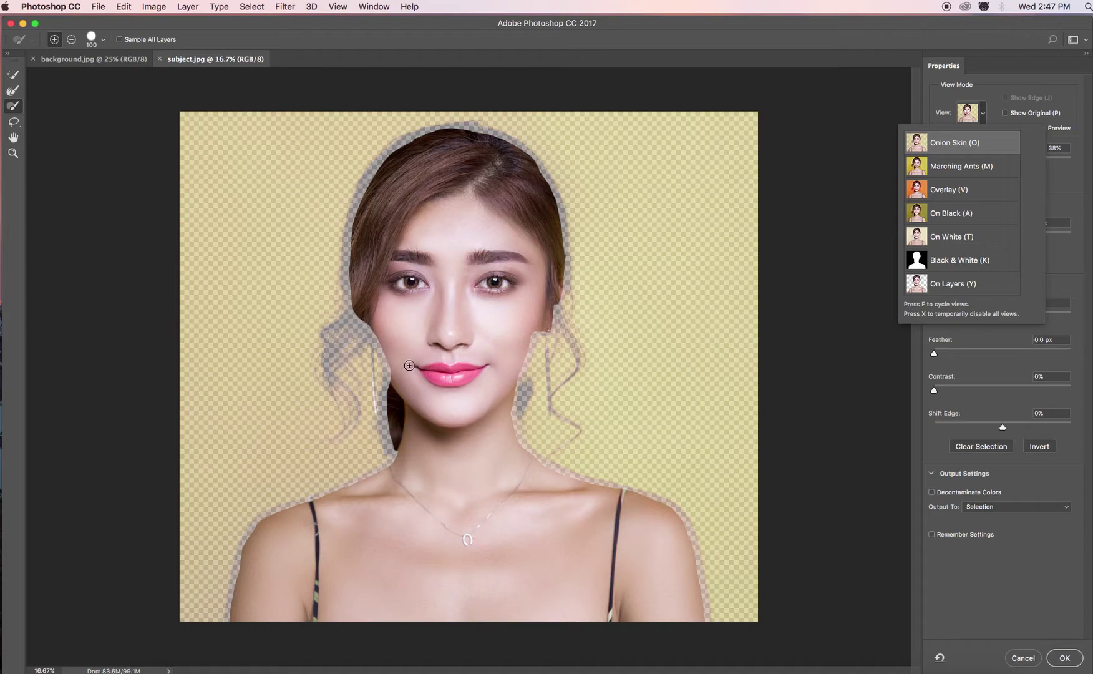
{"action": "left_click", "coordinate": [999, 85]}
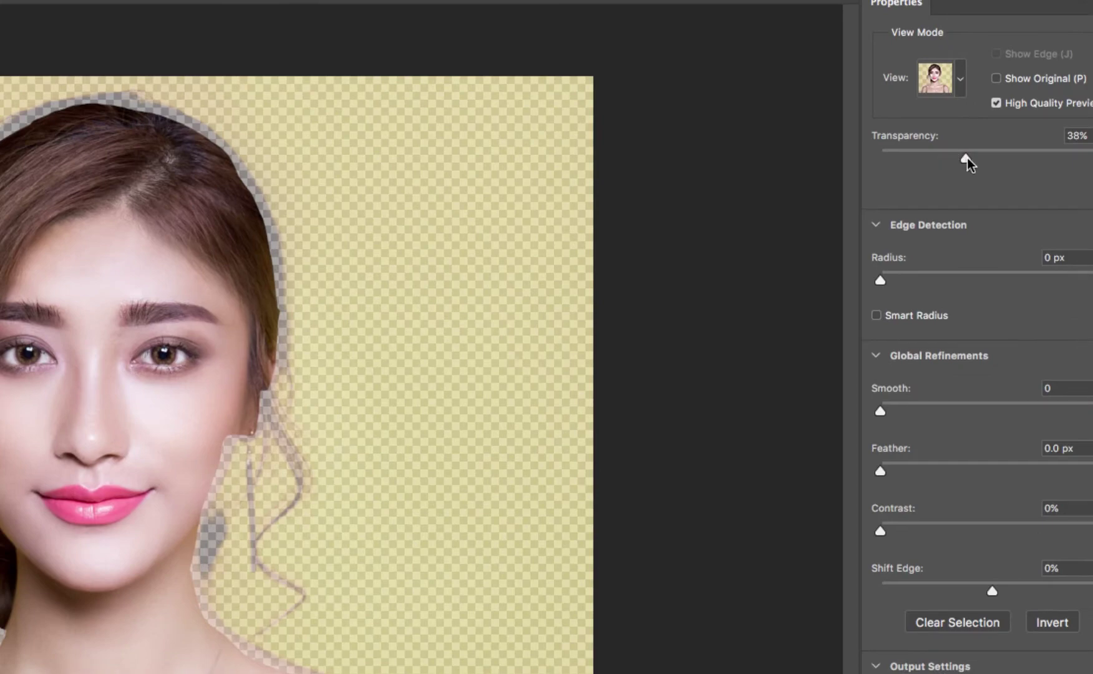
{"action": "left_click_drag", "start_coordinate": [967, 157], "coordinate": [945, 160]}
{"action": "left_click", "coordinate": [965, 159]}
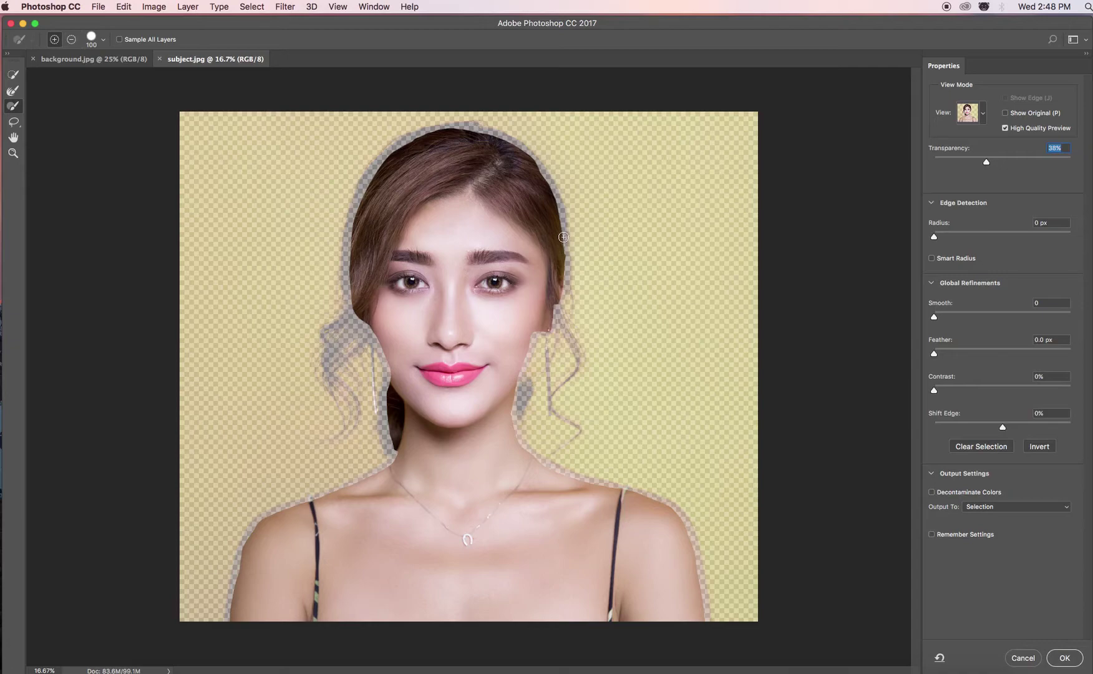
Step: Try a much larger brush size over the portrait and reduce it to 150, keeping the edge detection radius at 0 px
{"action": "key", "text": "bracketright"}
{"action": "key", "text": "bracketright"}
{"action": "key", "text": "bracketright"}
{"action": "key", "text": "bracketright"}
{"action": "key", "text": "bracketright"}
{"action": "key", "text": "bracketright"}
{"action": "key", "text": "bracketright"}
{"action": "key", "text": "bracketright"}
{"action": "mouse_move", "coordinate": [934, 237]}
{"action": "left_mouse_down"}
{"action": "mouse_move", "coordinate": [1026, 241]}
{"action": "mouse_move", "coordinate": [927, 244]}
{"action": "left_mouse_up"}
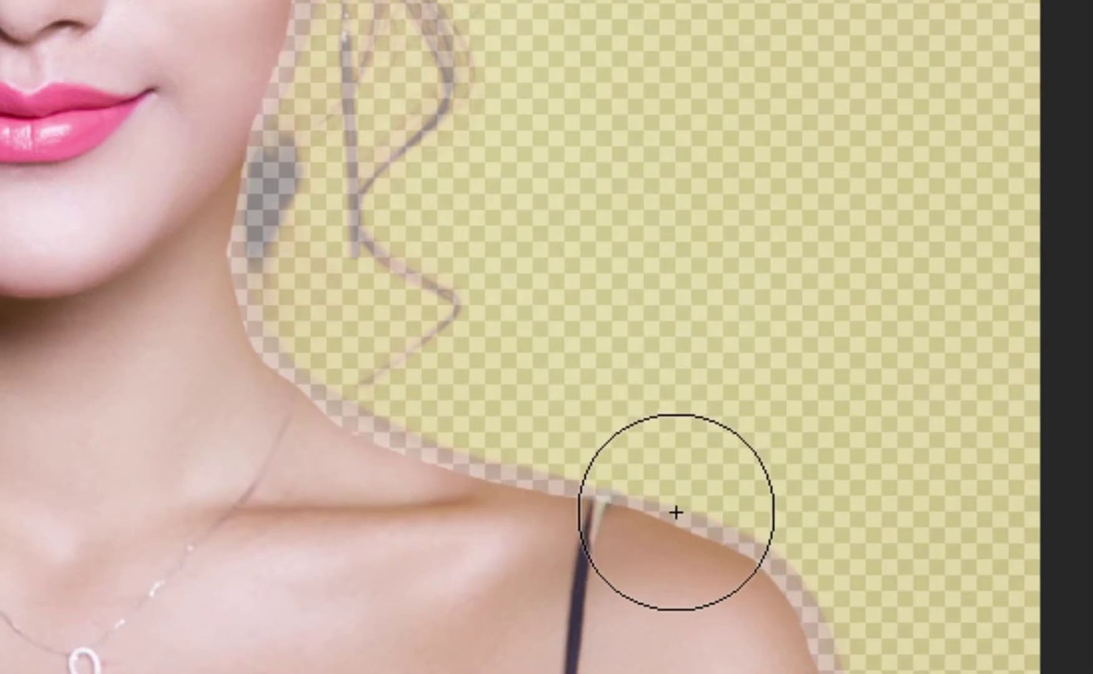
{"action": "key", "text": "bracketleft"}
{"action": "key", "text": "bracketleft"}
{"action": "key", "text": "bracketleft"}
{"action": "key", "text": "bracketleft"}
{"action": "key", "text": "bracketleft"}
{"action": "key", "text": "bracketleft"}
{"action": "key", "text": "bracketleft"}
{"action": "key", "text": "bracketleft"}
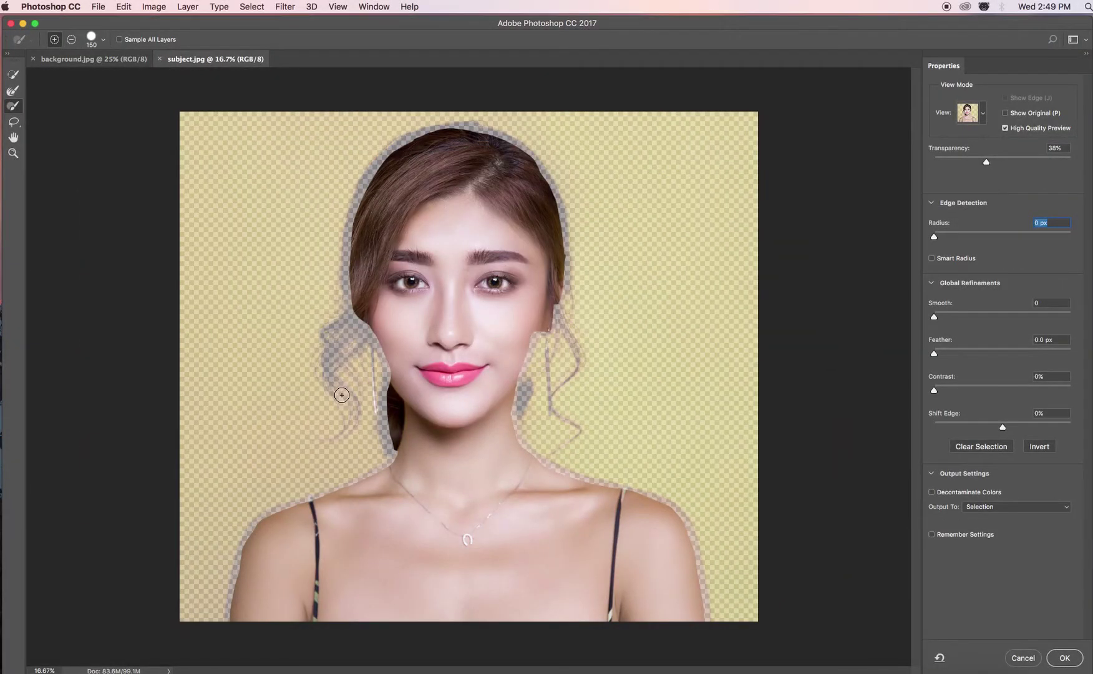
Step: Enlarge the brush to 600 over the loose hair strands
{"action": "key", "text": "bracketright"}
{"action": "key", "text": "bracketright"}
{"action": "key", "text": "bracketright"}
{"action": "key", "text": "bracketright"}
{"action": "key", "text": "bracketright"}
{"action": "key", "text": "bracketright"}
{"action": "key", "text": "bracketright"}
{"action": "left_click", "coordinate": [344, 330]}
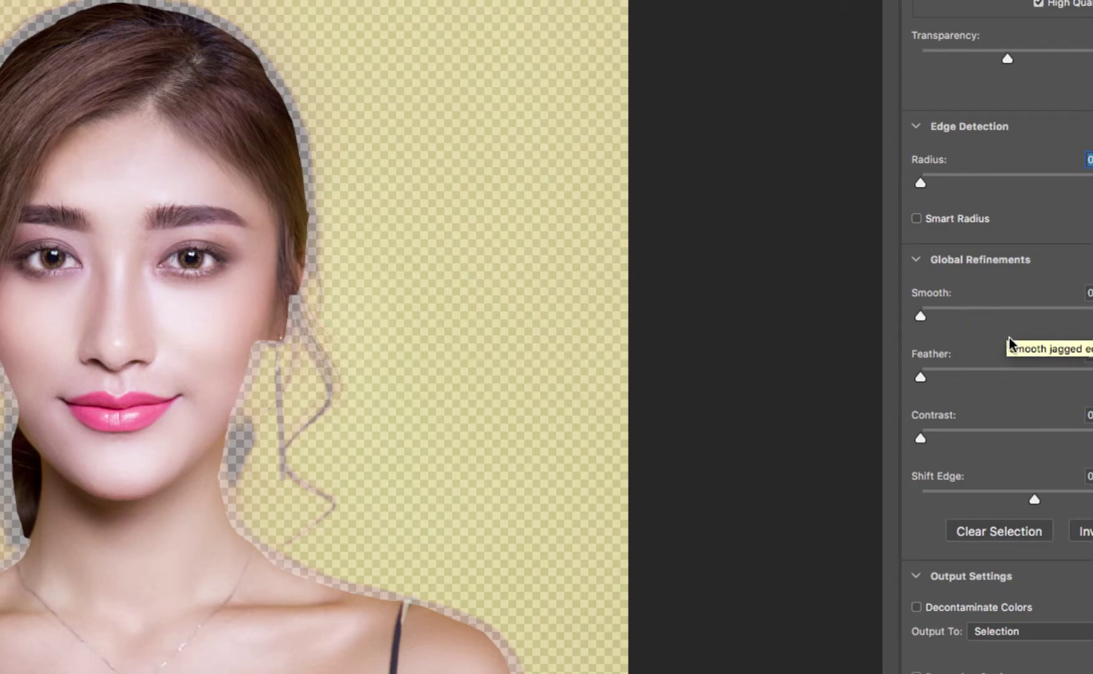
Step: Try a strong feather on the selection edge, reset it, and apply a feather of 37.8 px
{"action": "left_click_drag", "start_coordinate": [921, 376], "coordinate": [1085, 377]}
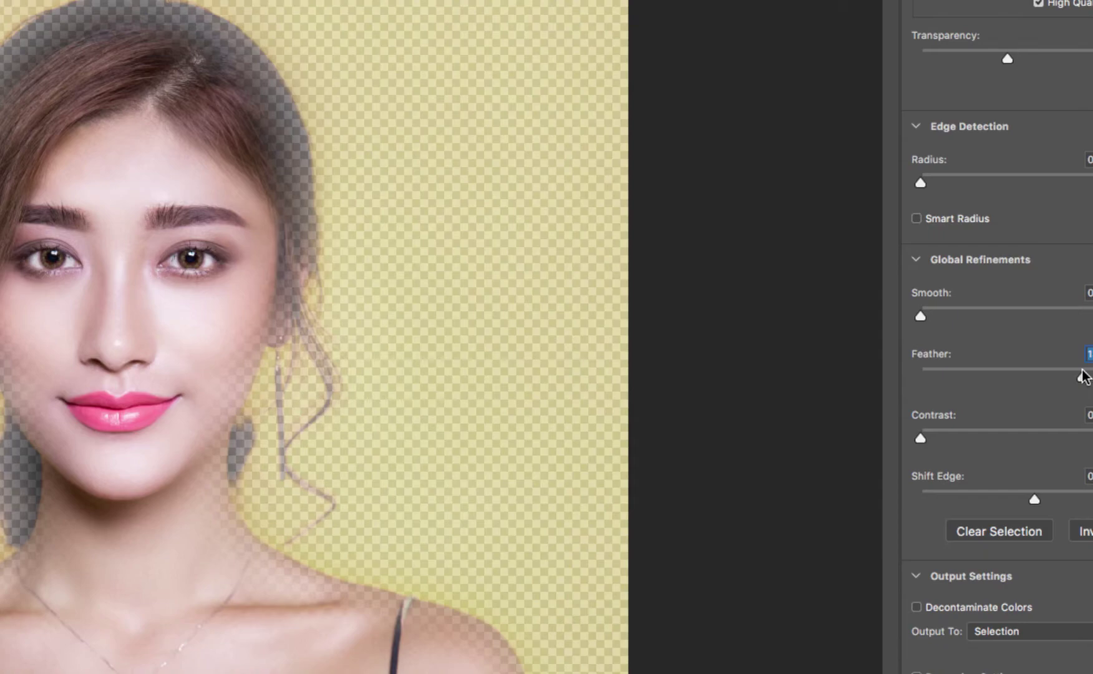
{"action": "left_click_drag", "start_coordinate": [1084, 374], "coordinate": [900, 386]}
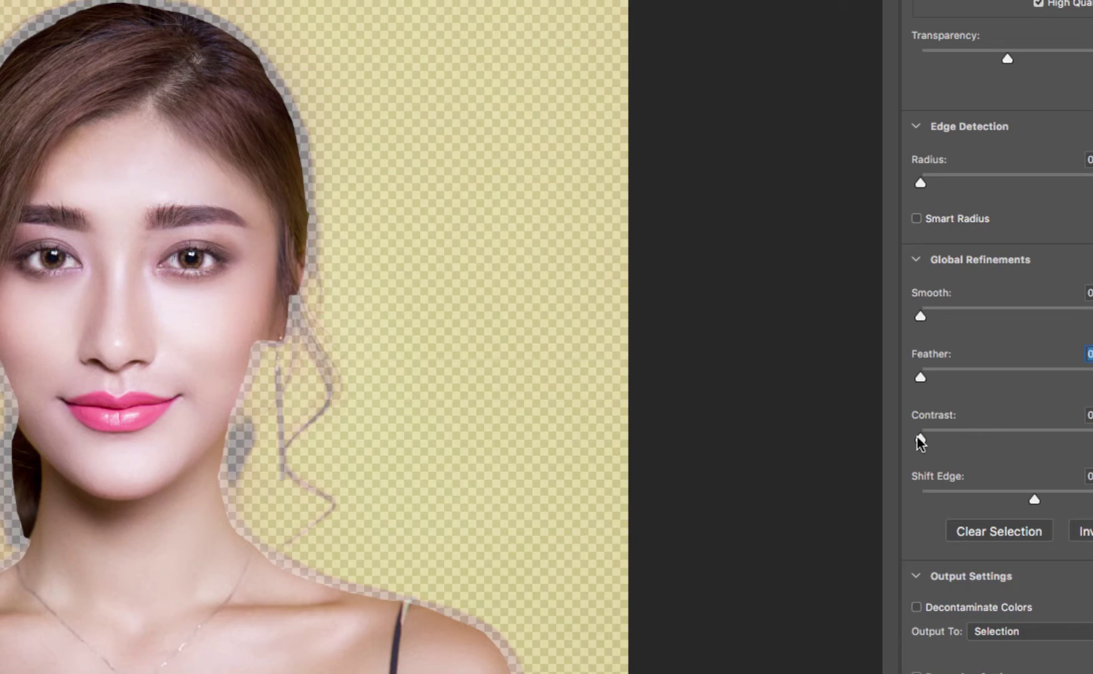
{"action": "left_click_drag", "start_coordinate": [921, 377], "coordinate": [1035, 378]}
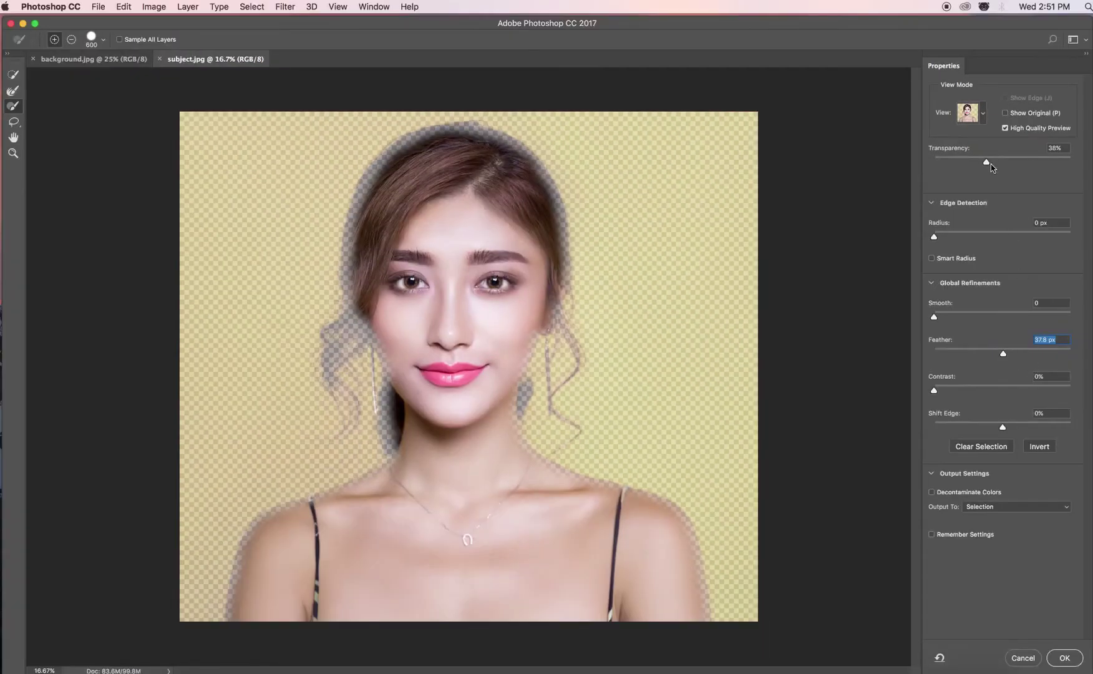
Step: Switch the preview to Black & White and try feather values of 170.9 px, 4.2 px and 28.5 px
{"action": "left_click", "coordinate": [983, 124]}
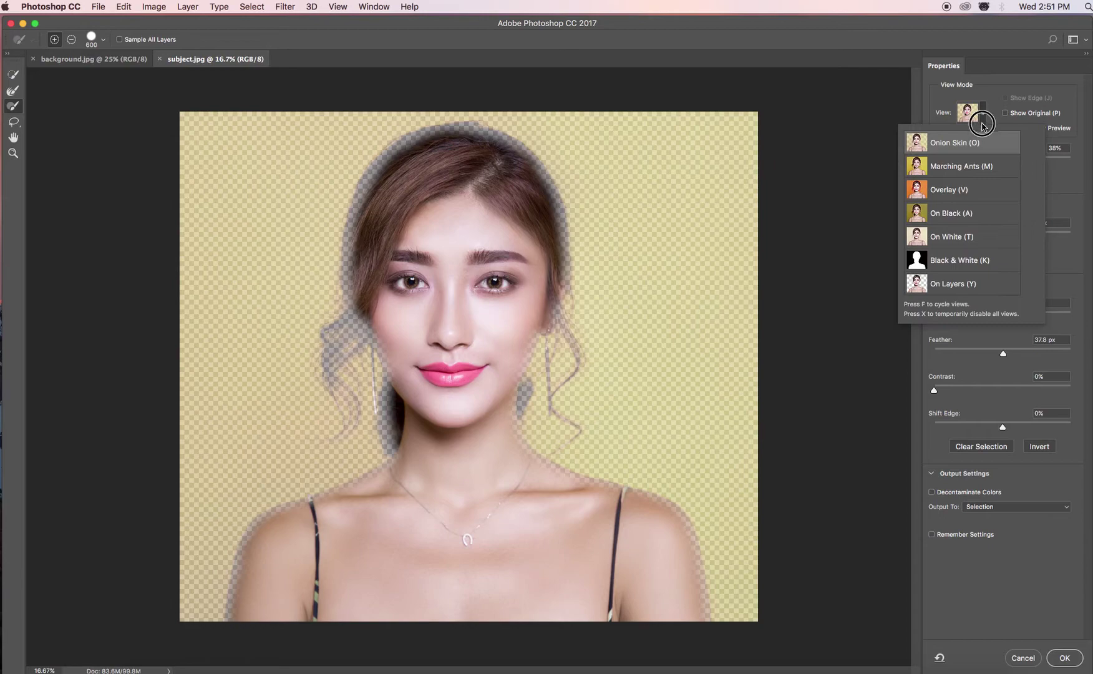
{"action": "left_click", "coordinate": [971, 261]}
{"action": "left_click_drag", "start_coordinate": [1003, 354], "coordinate": [1041, 356]}
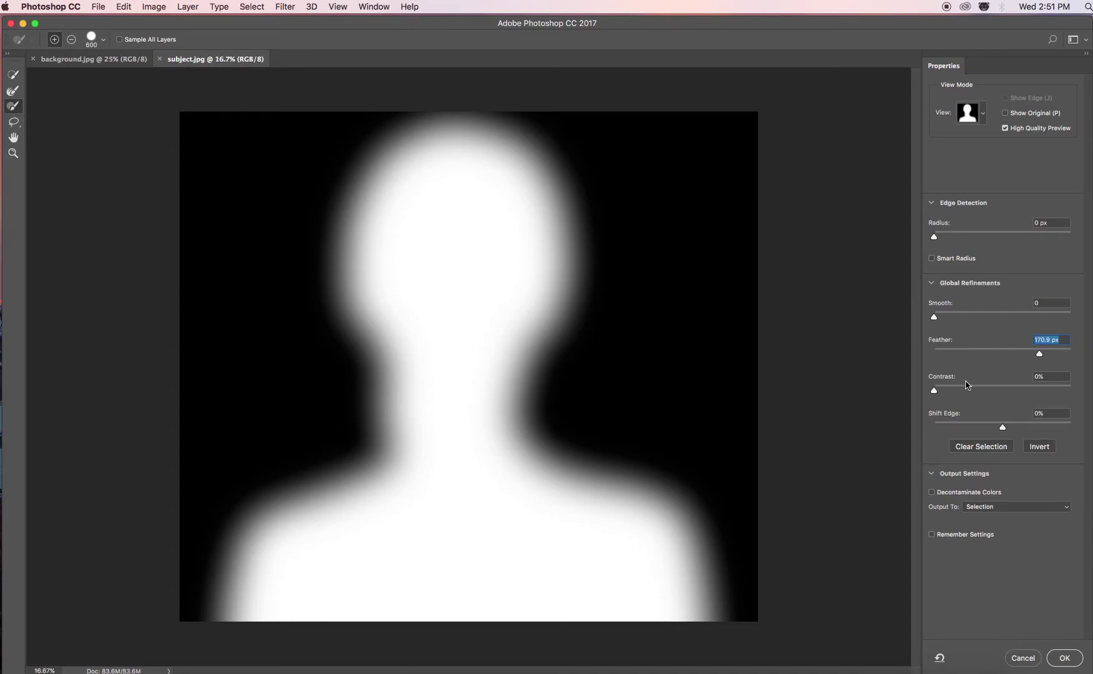
{"action": "left_click_drag", "start_coordinate": [1040, 353], "coordinate": [967, 365]}
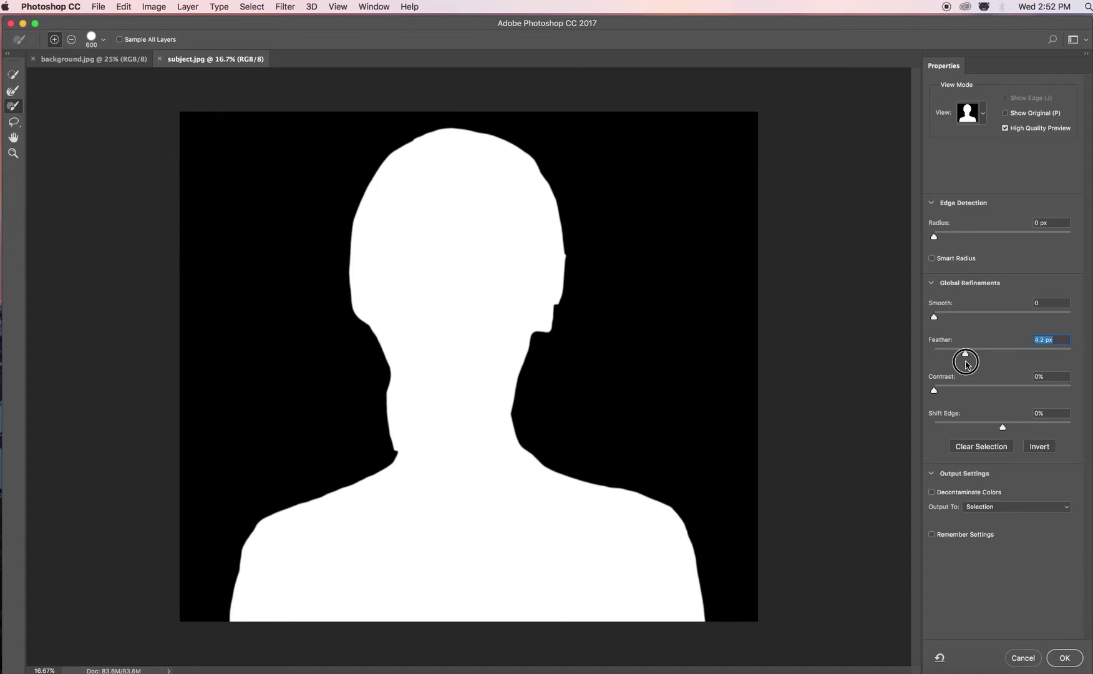
{"action": "mouse_move", "coordinate": [966, 365]}
{"action": "left_mouse_down"}
{"action": "mouse_move", "coordinate": [933, 358]}
{"action": "mouse_move", "coordinate": [968, 354]}
{"action": "left_mouse_up"}
{"action": "left_click", "coordinate": [967, 355]}
{"action": "left_click_drag", "start_coordinate": [969, 355], "coordinate": [999, 355]}
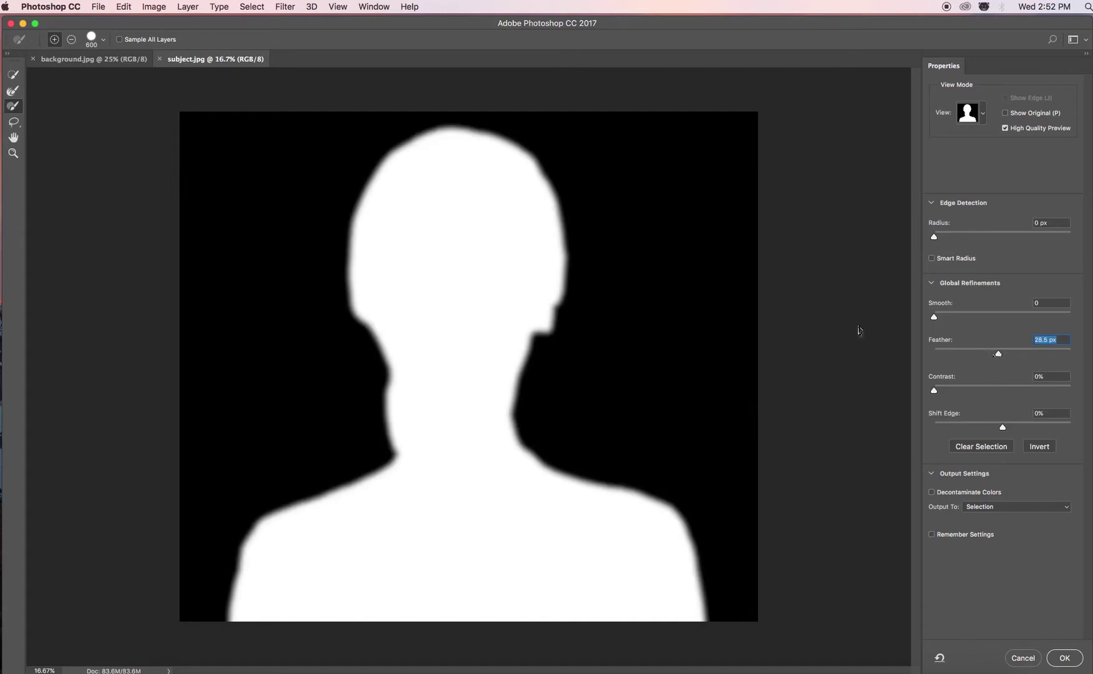
Step: Try a contrast of 76% on the feathered edge and reset both contrast and feather to 0
{"action": "left_click", "coordinate": [971, 392]}
{"action": "mouse_move", "coordinate": [971, 391]}
{"action": "left_mouse_down"}
{"action": "mouse_move", "coordinate": [1064, 382]}
{"action": "mouse_move", "coordinate": [1063, 410]}
{"action": "mouse_move", "coordinate": [1058, 396]}
{"action": "mouse_move", "coordinate": [1076, 392]}
{"action": "mouse_move", "coordinate": [483, 253]}
{"action": "left_mouse_up"}
{"action": "left_click_drag", "start_coordinate": [934, 391], "coordinate": [1038, 391]}
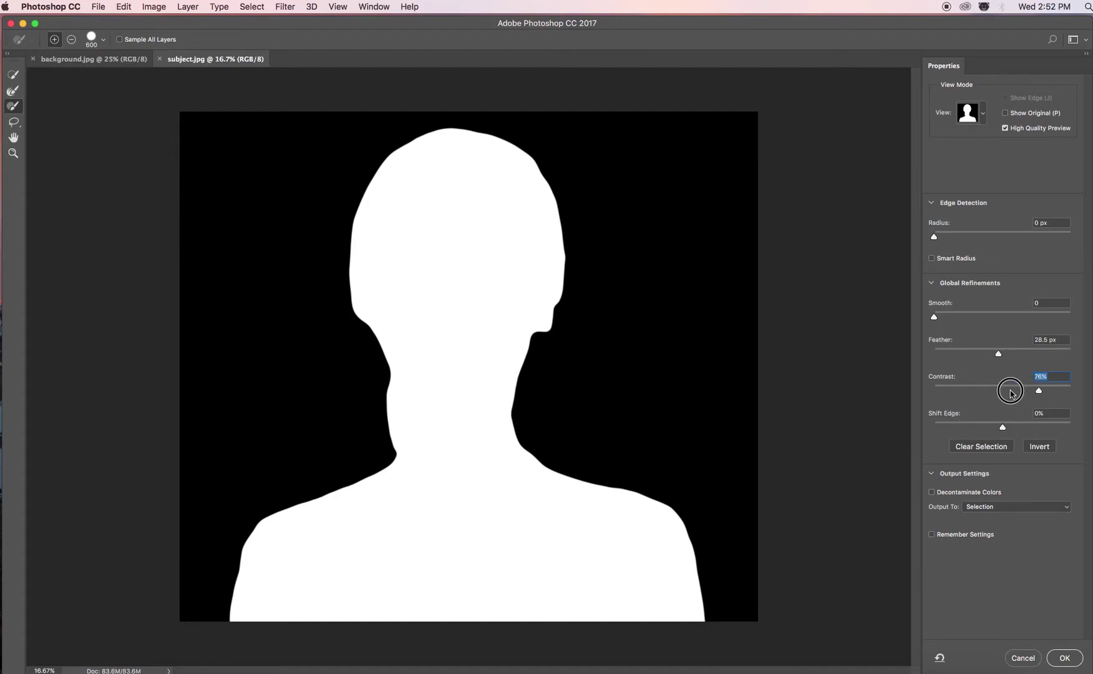
{"action": "left_click_drag", "start_coordinate": [936, 397], "coordinate": [919, 390]}
{"action": "left_click_drag", "start_coordinate": [998, 353], "coordinate": [908, 359]}
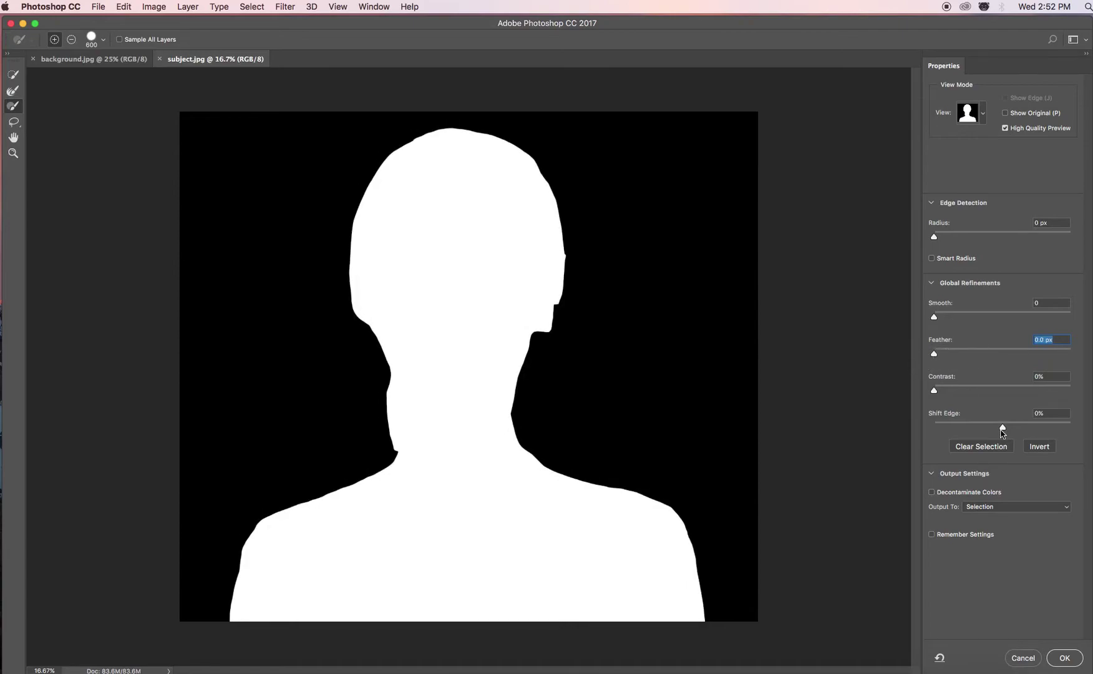
Step: Try shifting the mask edge inward and outward, and reset Shift Edge to 0%
{"action": "left_click_drag", "start_coordinate": [1003, 428], "coordinate": [972, 429]}
{"action": "left_click_drag", "start_coordinate": [974, 428], "coordinate": [1051, 429]}
{"action": "type", "text": "0"}
Step: Set the output to New Layer with Layer Mask and switch the preview back to Onion Skin
{"action": "left_click", "coordinate": [1044, 508]}
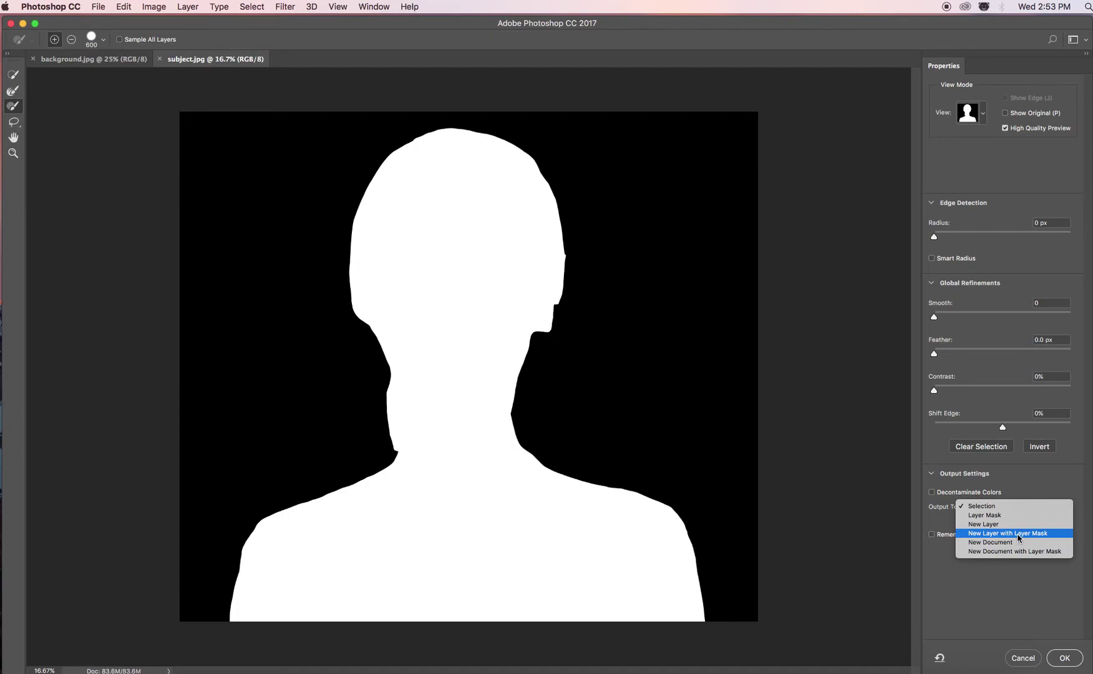
{"action": "left_click", "coordinate": [1035, 533]}
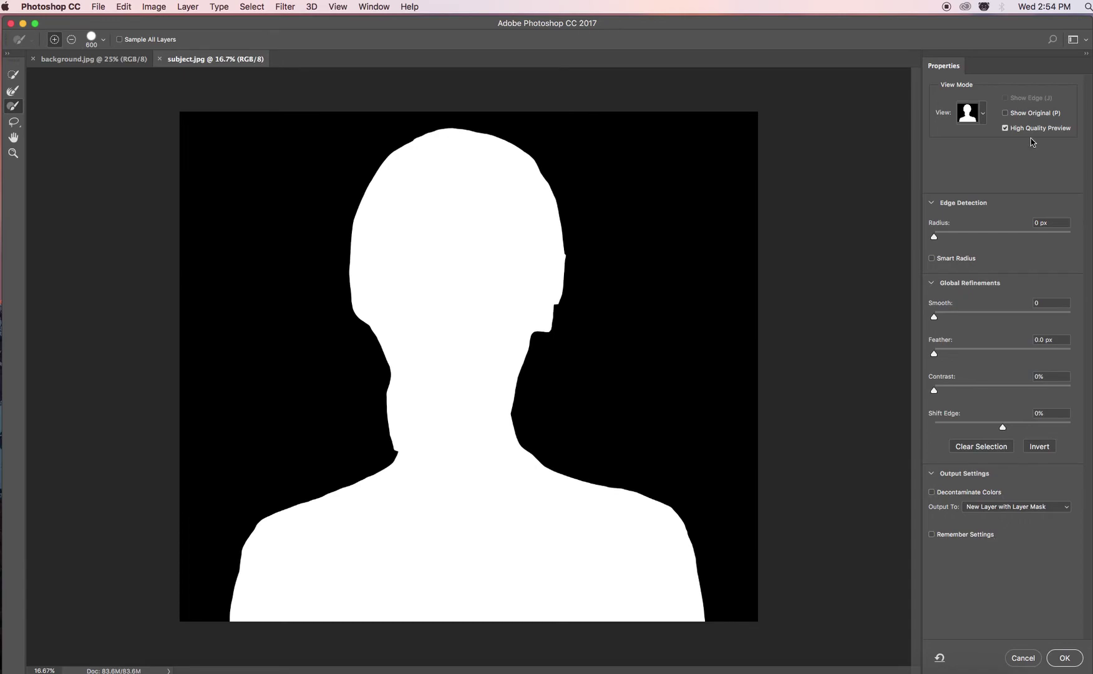
{"action": "left_click", "coordinate": [987, 114]}
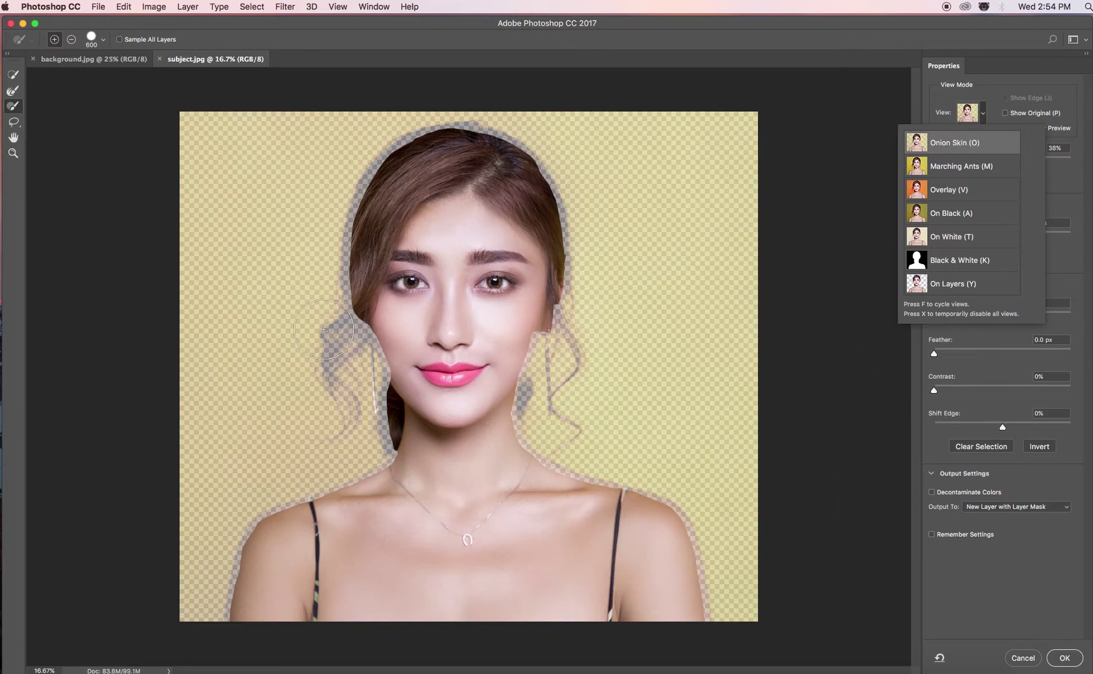
Step: Float the tool palette beside the portrait, reduce the brush to 150, and paint the upper hair edge into the selection
{"action": "left_click_drag", "start_coordinate": [17, 58], "coordinate": [153, 116]}
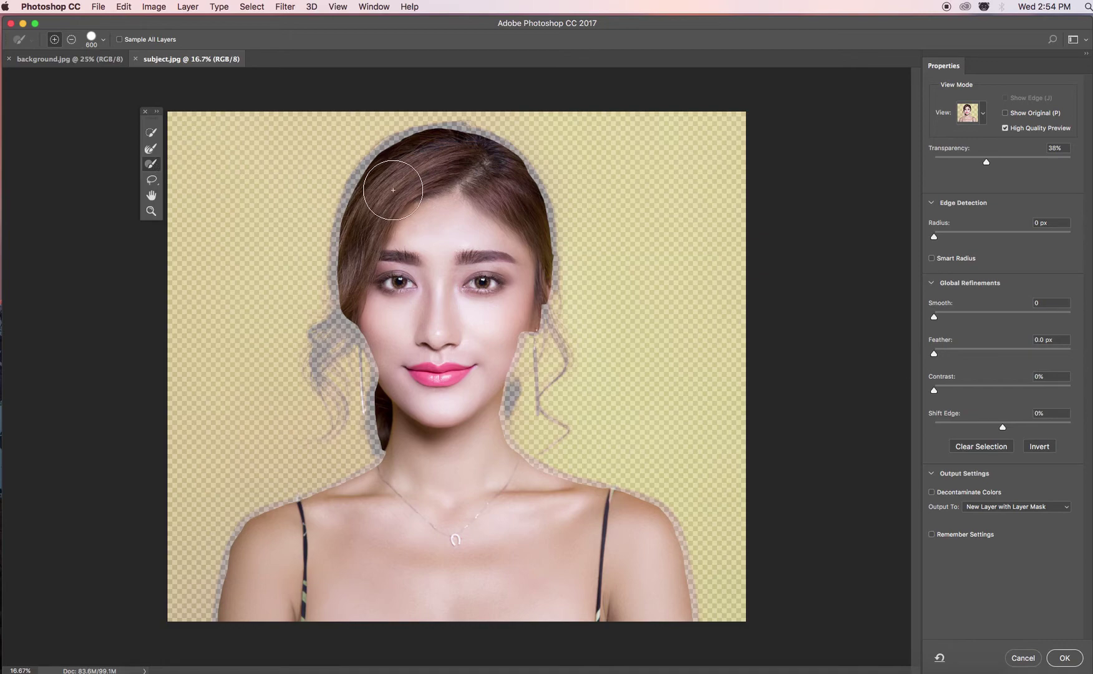
{"action": "key", "text": "bracketleft"}
{"action": "key", "text": "bracketleft"}
{"action": "key", "text": "bracketleft"}
{"action": "key", "text": "bracketleft"}
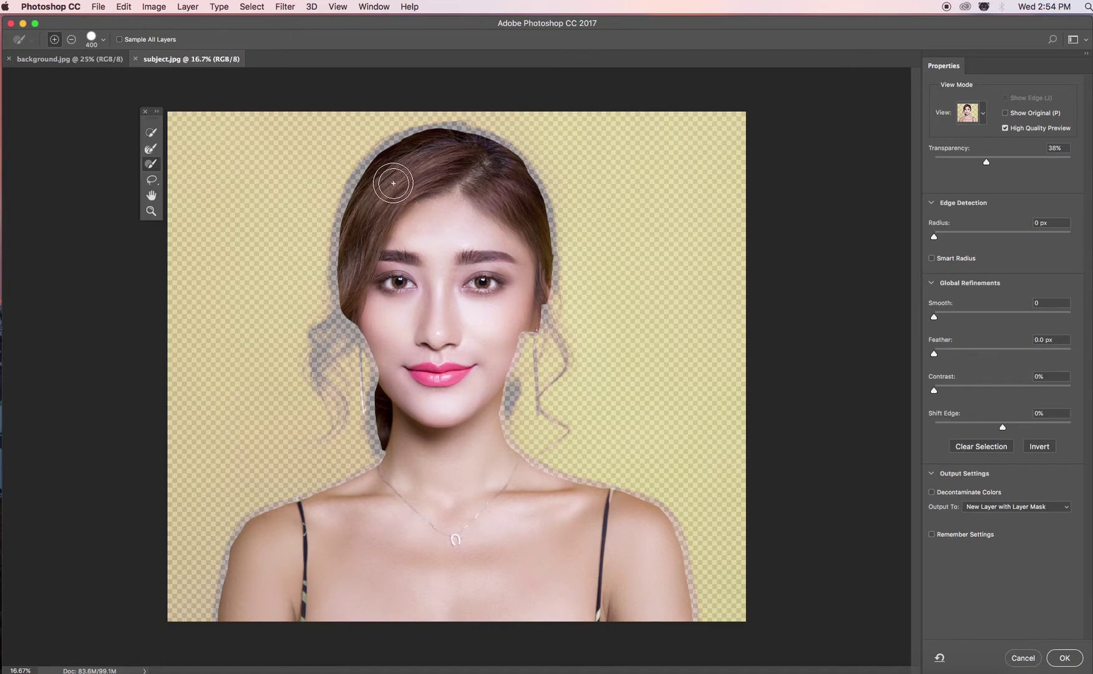
{"action": "mouse_move", "coordinate": [354, 197]}
{"action": "left_mouse_down"}
{"action": "mouse_move", "coordinate": [372, 165]}
{"action": "mouse_move", "coordinate": [417, 139]}
{"action": "mouse_move", "coordinate": [468, 139]}
{"action": "mouse_move", "coordinate": [502, 164]}
{"action": "left_mouse_up"}
{"action": "mouse_move", "coordinate": [363, 200]}
{"action": "left_mouse_down"}
{"action": "mouse_move", "coordinate": [359, 188]}
{"action": "mouse_move", "coordinate": [346, 232]}
{"action": "mouse_move", "coordinate": [348, 175]}
{"action": "mouse_move", "coordinate": [360, 166]}
{"action": "left_mouse_up"}
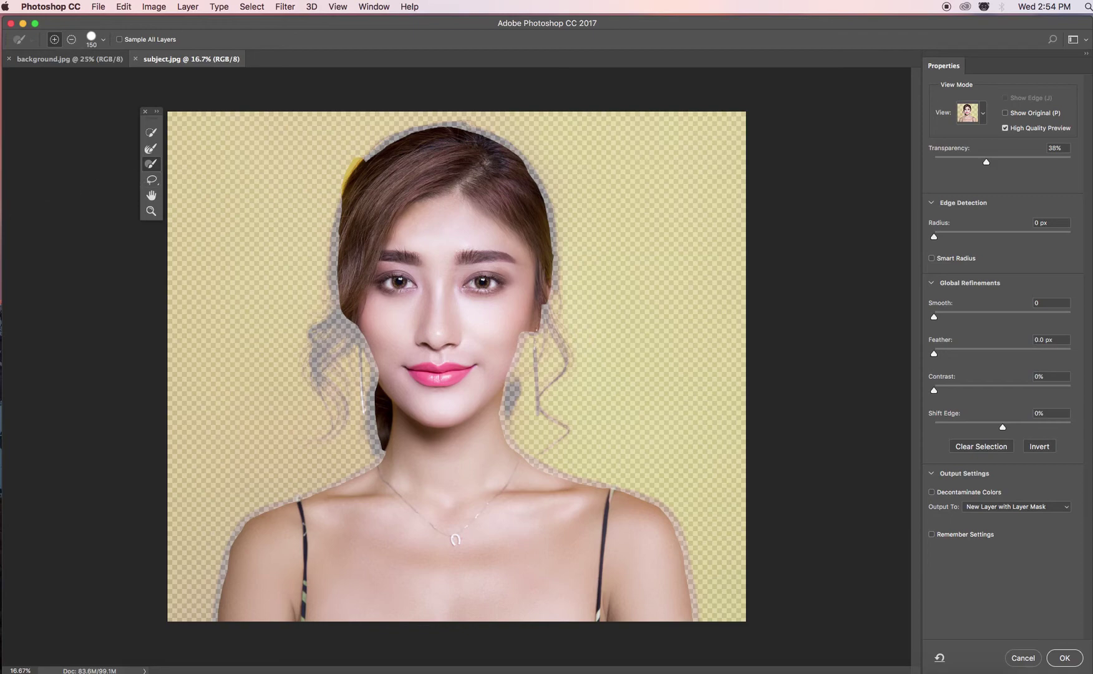
Step: Paint the yellow background patch beside the upper hair out of the selection in subtract mode
{"action": "key", "text": "alt"}
{"action": "mouse_move", "coordinate": [363, 153]}
{"action": "left_mouse_down"}
{"action": "mouse_move", "coordinate": [334, 193]}
{"action": "mouse_move", "coordinate": [334, 183]}
{"action": "mouse_move", "coordinate": [349, 164]}
{"action": "mouse_move", "coordinate": [334, 205]}
{"action": "left_mouse_up"}
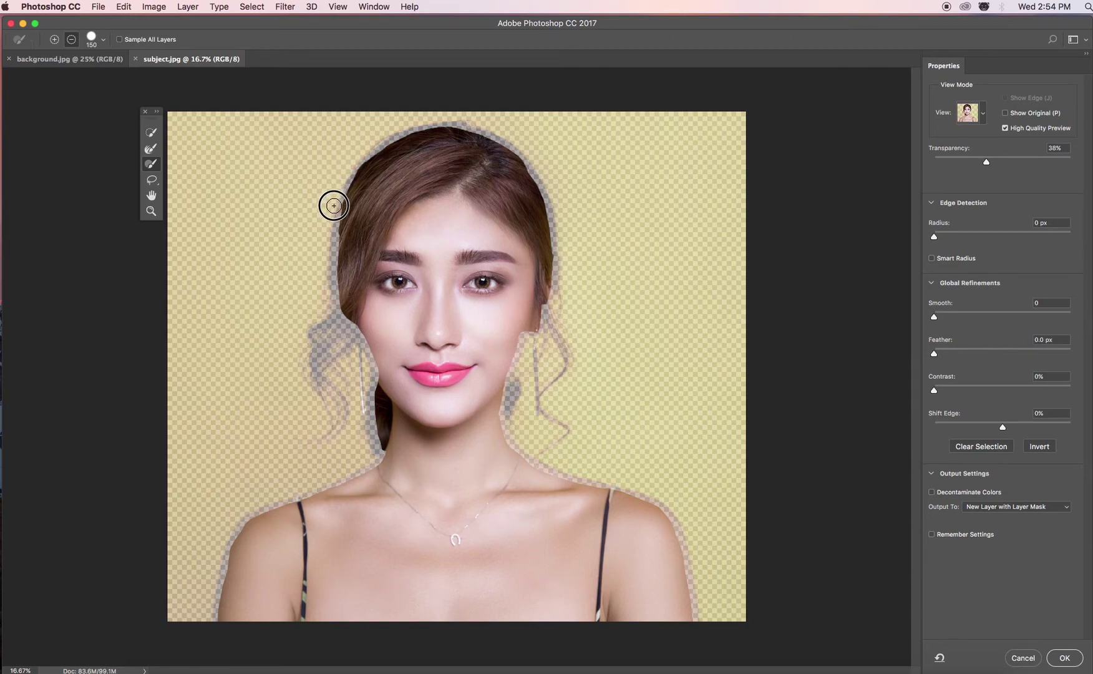
{"action": "key", "text": "alt"}
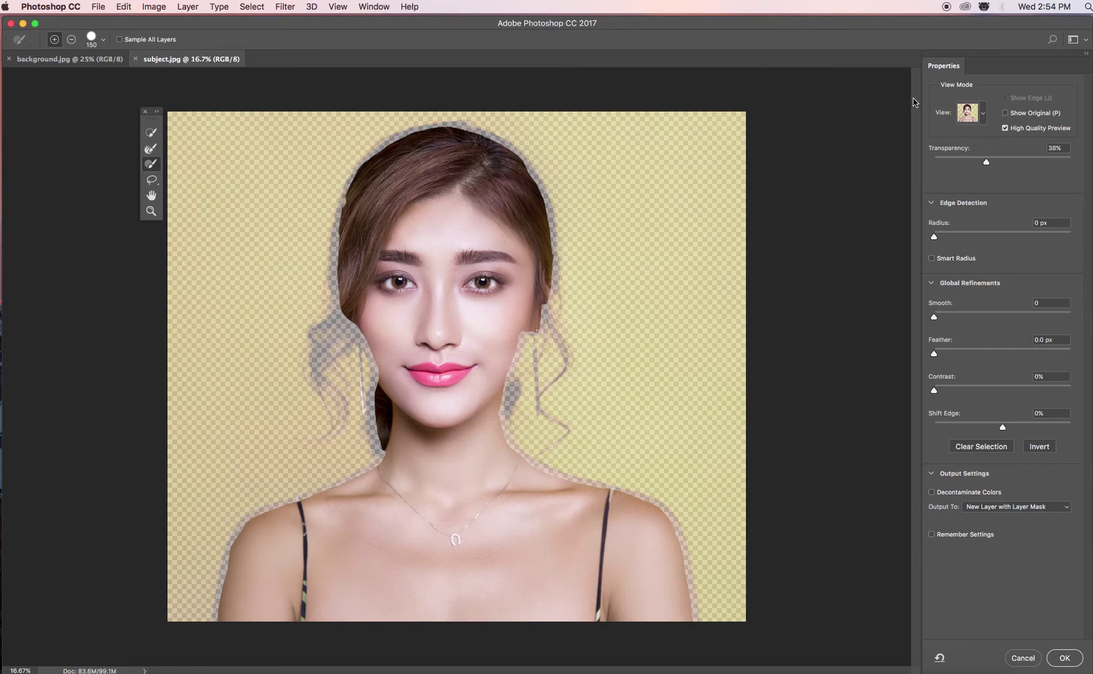
Step: Check the mask in Black & White view, touch up the notch on the hair edge, and return to Onion Skin view
{"action": "left_click", "coordinate": [983, 111]}
{"action": "left_click", "coordinate": [955, 259]}
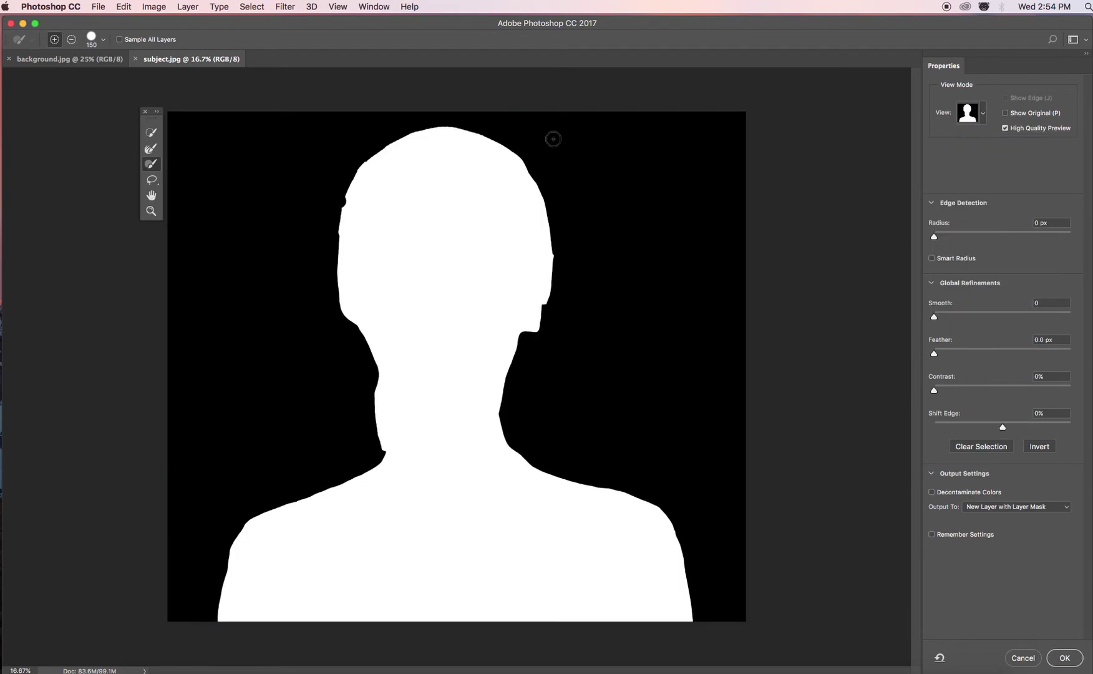
{"action": "mouse_move", "coordinate": [355, 203]}
{"action": "left_mouse_down"}
{"action": "mouse_move", "coordinate": [348, 212]}
{"action": "mouse_move", "coordinate": [383, 154]}
{"action": "mouse_move", "coordinate": [368, 148]}
{"action": "mouse_move", "coordinate": [324, 207]}
{"action": "mouse_move", "coordinate": [312, 205]}
{"action": "left_mouse_up"}
{"action": "key", "text": "alt"}
{"action": "left_click", "coordinate": [984, 115]}
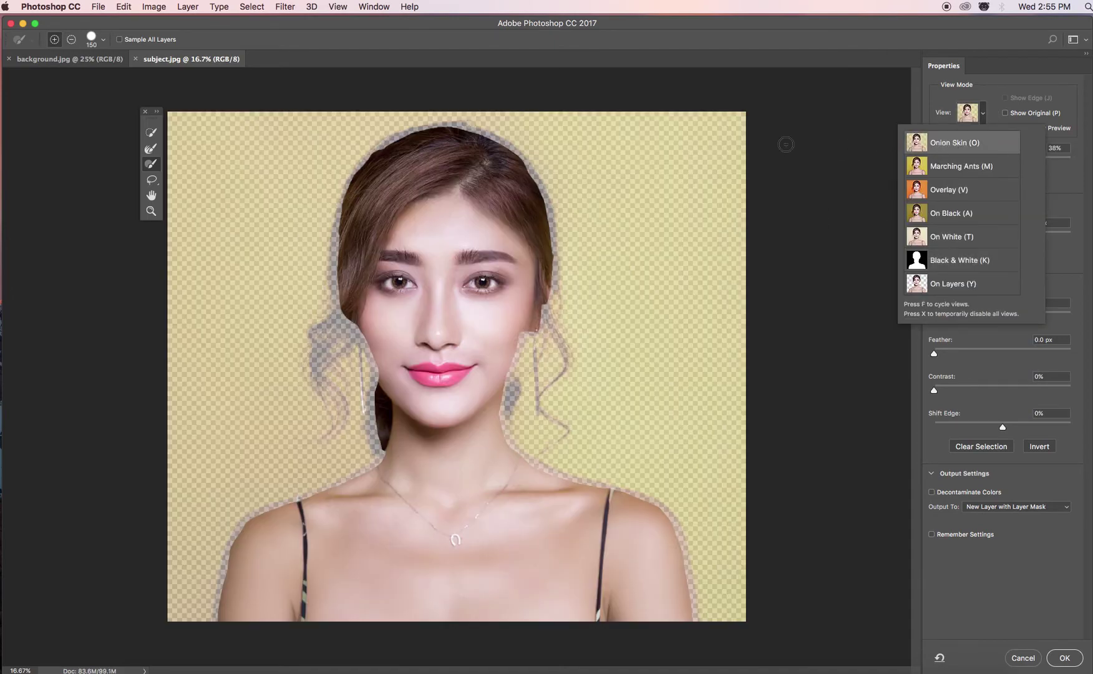
Step: Brush the missing hair edge beside the face and the neck edge on the opposite side into the selection
{"action": "mouse_move", "coordinate": [354, 211]}
{"action": "left_mouse_down"}
{"action": "mouse_move", "coordinate": [337, 254]}
{"action": "mouse_move", "coordinate": [343, 297]}
{"action": "mouse_move", "coordinate": [369, 321]}
{"action": "mouse_move", "coordinate": [395, 415]}
{"action": "mouse_move", "coordinate": [391, 374]}
{"action": "mouse_move", "coordinate": [359, 311]}
{"action": "left_mouse_up"}
{"action": "mouse_move", "coordinate": [511, 329]}
{"action": "left_mouse_down"}
{"action": "mouse_move", "coordinate": [489, 416]}
{"action": "mouse_move", "coordinate": [508, 456]}
{"action": "mouse_move", "coordinate": [544, 490]}
{"action": "left_mouse_up"}
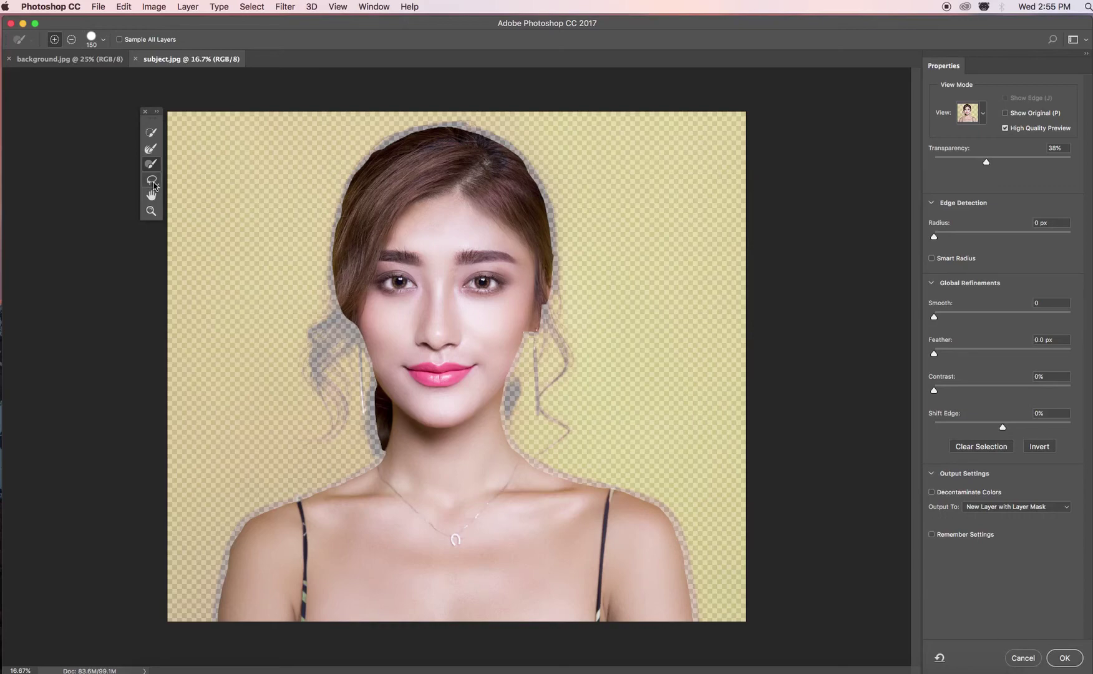
Step: Refine the hair edge and loose curls on the portrait's left half with the Refine Edge Brush at size 250
{"action": "left_click", "coordinate": [151, 149]}
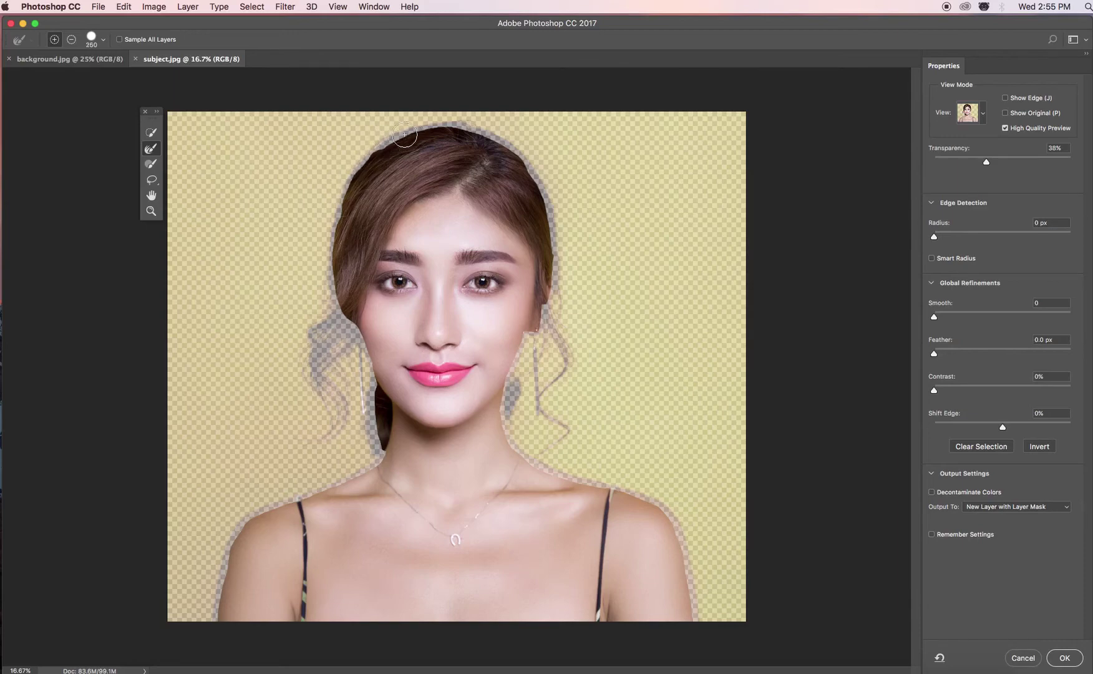
{"action": "mouse_move", "coordinate": [473, 128]}
{"action": "left_mouse_down"}
{"action": "mouse_move", "coordinate": [403, 128]}
{"action": "mouse_move", "coordinate": [376, 142]}
{"action": "mouse_move", "coordinate": [340, 193]}
{"action": "mouse_move", "coordinate": [329, 309]}
{"action": "mouse_move", "coordinate": [308, 341]}
{"action": "mouse_move", "coordinate": [330, 417]}
{"action": "mouse_move", "coordinate": [320, 435]}
{"action": "mouse_move", "coordinate": [287, 434]}
{"action": "mouse_move", "coordinate": [312, 440]}
{"action": "mouse_move", "coordinate": [337, 415]}
{"action": "mouse_move", "coordinate": [324, 341]}
{"action": "mouse_move", "coordinate": [339, 312]}
{"action": "mouse_move", "coordinate": [354, 317]}
{"action": "mouse_move", "coordinate": [364, 362]}
{"action": "mouse_move", "coordinate": [359, 371]}
{"action": "mouse_move", "coordinate": [340, 350]}
{"action": "mouse_move", "coordinate": [329, 362]}
{"action": "mouse_move", "coordinate": [344, 337]}
{"action": "mouse_move", "coordinate": [365, 369]}
{"action": "mouse_move", "coordinate": [374, 457]}
{"action": "mouse_move", "coordinate": [326, 470]}
{"action": "left_mouse_up"}
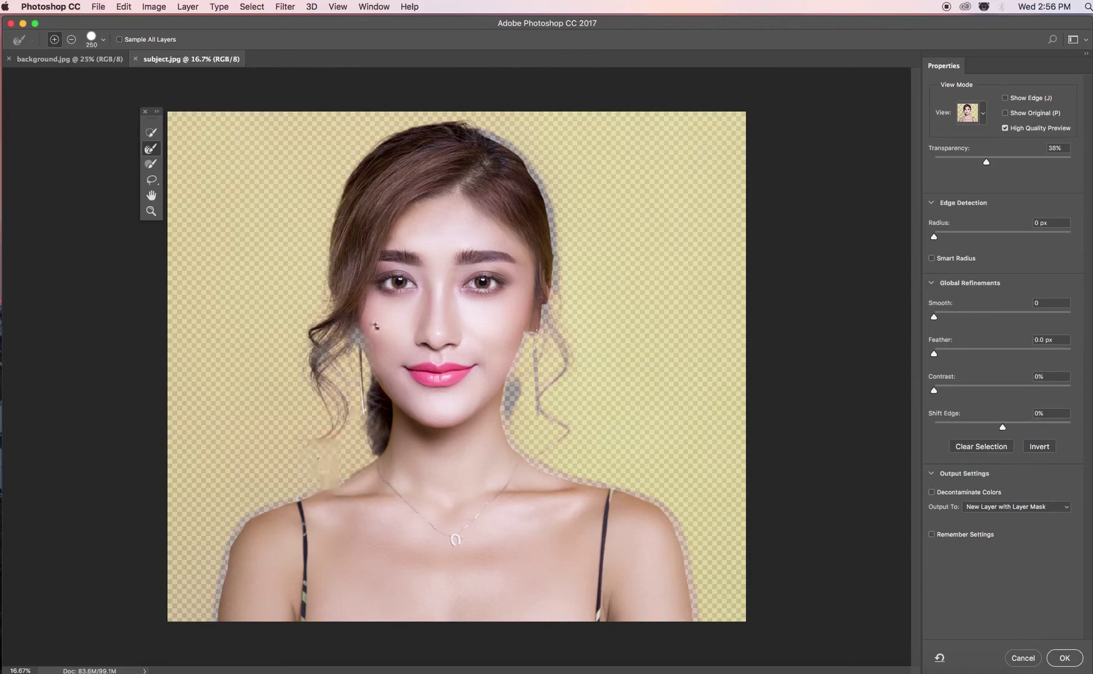
{"action": "left_click_drag", "start_coordinate": [347, 319], "coordinate": [366, 388]}
{"action": "mouse_move", "coordinate": [349, 332]}
{"action": "left_mouse_down"}
{"action": "mouse_move", "coordinate": [368, 391]}
{"action": "mouse_move", "coordinate": [369, 454]}
{"action": "mouse_move", "coordinate": [302, 487]}
{"action": "left_mouse_up"}
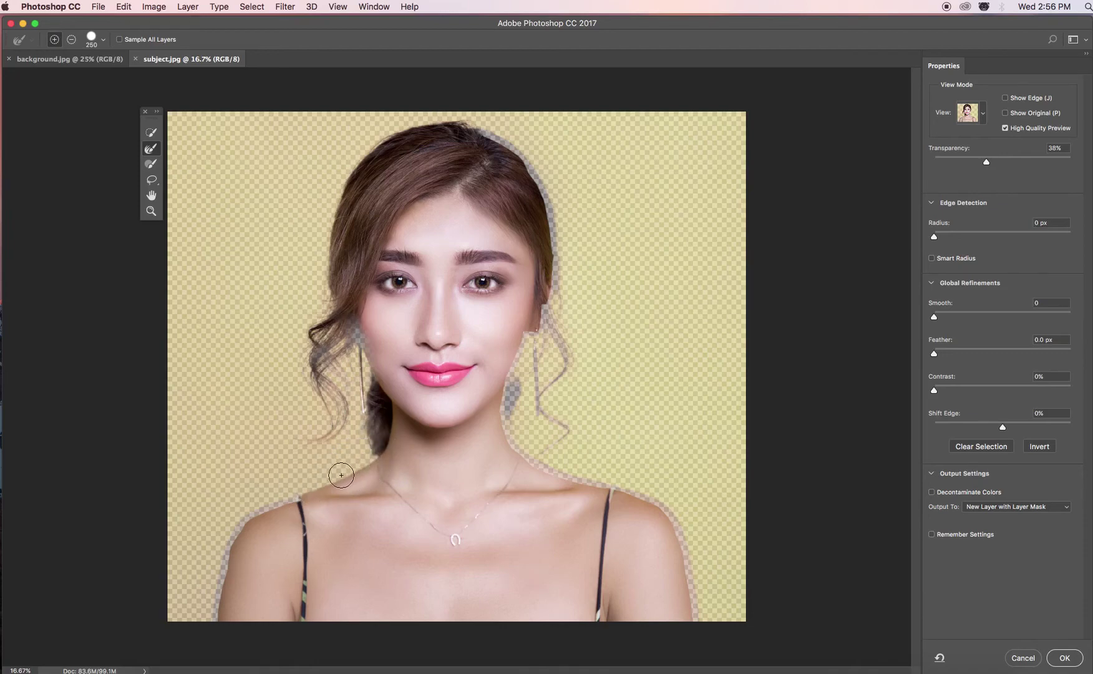
Step: Run the Refine Edge Brush along both shoulder outlines and the side of the neck to clean the skin edges
{"action": "mouse_move", "coordinate": [315, 487]}
{"action": "left_mouse_down"}
{"action": "mouse_move", "coordinate": [298, 480]}
{"action": "mouse_move", "coordinate": [237, 521]}
{"action": "mouse_move", "coordinate": [215, 554]}
{"action": "mouse_move", "coordinate": [212, 621]}
{"action": "mouse_move", "coordinate": [223, 601]}
{"action": "left_mouse_up"}
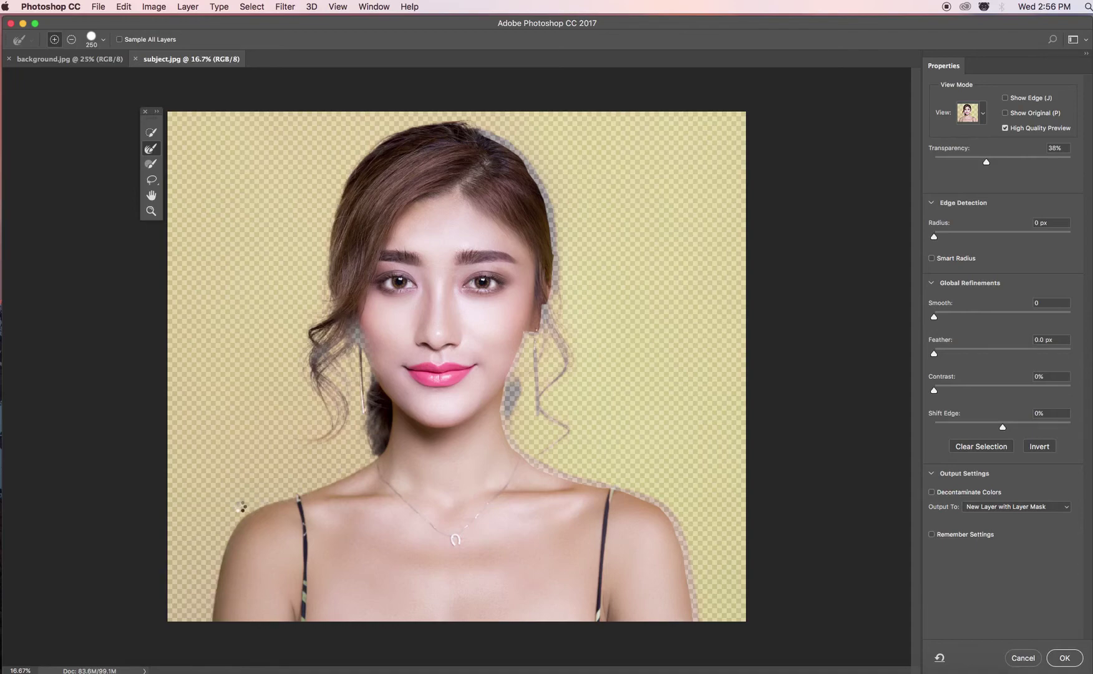
{"action": "mouse_move", "coordinate": [538, 344]}
{"action": "left_mouse_down"}
{"action": "mouse_move", "coordinate": [537, 327]}
{"action": "mouse_move", "coordinate": [507, 386]}
{"action": "mouse_move", "coordinate": [513, 434]}
{"action": "mouse_move", "coordinate": [610, 490]}
{"action": "left_mouse_up"}
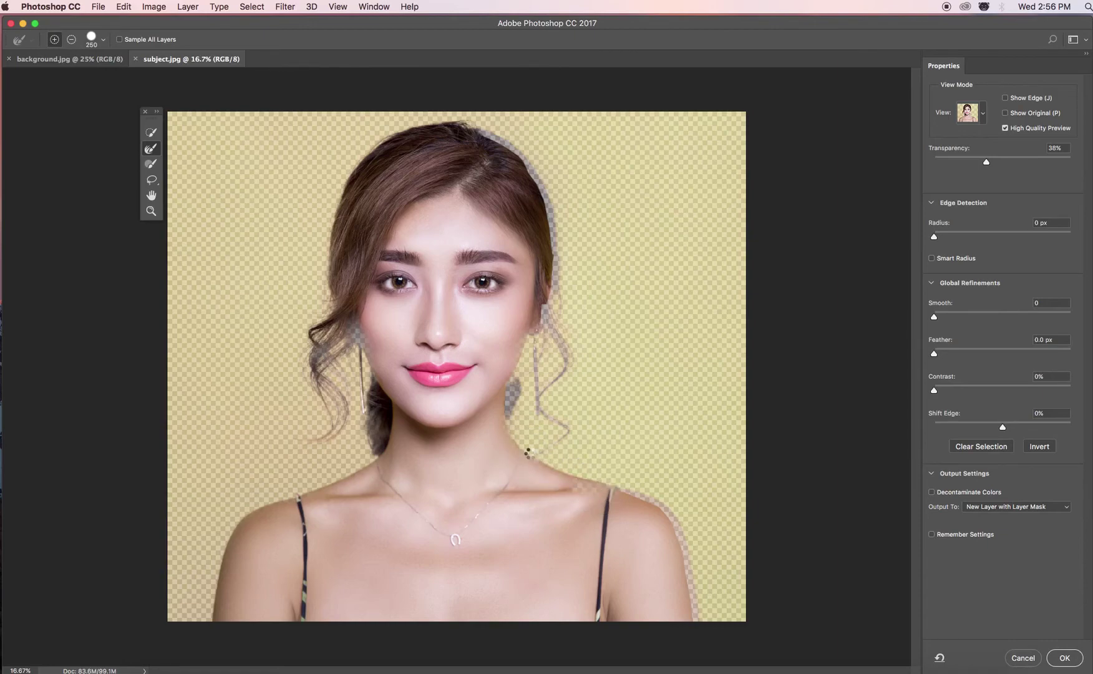
{"action": "mouse_move", "coordinate": [533, 455]}
{"action": "left_mouse_down"}
{"action": "mouse_move", "coordinate": [635, 493]}
{"action": "mouse_move", "coordinate": [685, 540]}
{"action": "mouse_move", "coordinate": [700, 630]}
{"action": "left_mouse_up"}
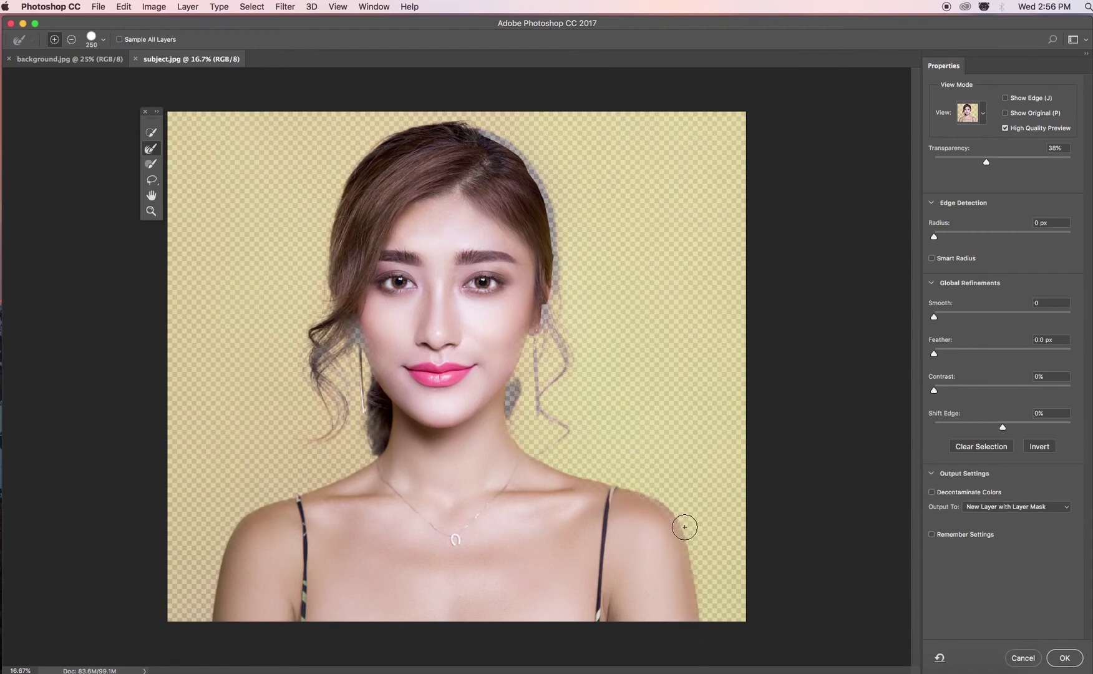
{"action": "mouse_move", "coordinate": [690, 535]}
{"action": "left_mouse_down"}
{"action": "mouse_move", "coordinate": [633, 478]}
{"action": "mouse_move", "coordinate": [535, 452]}
{"action": "mouse_move", "coordinate": [512, 410]}
{"action": "mouse_move", "coordinate": [540, 328]}
{"action": "mouse_move", "coordinate": [566, 336]}
{"action": "left_mouse_up"}
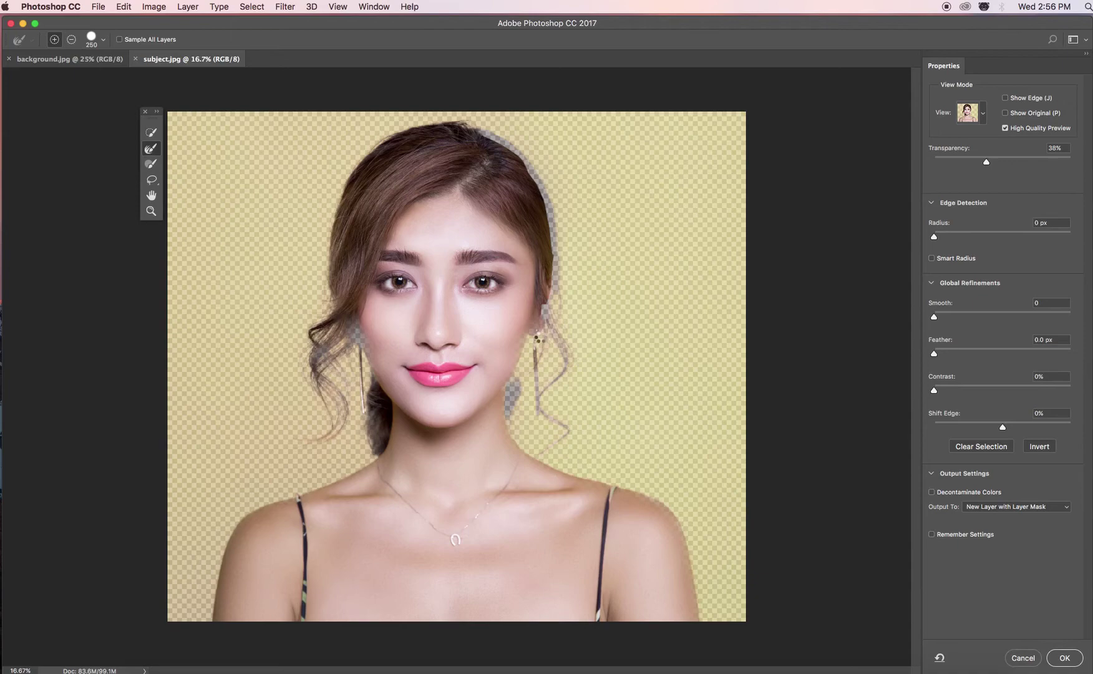
Step: Refine the curls and earring on the portrait's right half, the upper hair edge, and the hair behind the neck
{"action": "mouse_move", "coordinate": [545, 337]}
{"action": "left_mouse_down"}
{"action": "mouse_move", "coordinate": [540, 386]}
{"action": "mouse_move", "coordinate": [559, 441]}
{"action": "mouse_move", "coordinate": [576, 356]}
{"action": "left_mouse_up"}
{"action": "mouse_move", "coordinate": [552, 296]}
{"action": "left_mouse_down"}
{"action": "mouse_move", "coordinate": [564, 359]}
{"action": "mouse_move", "coordinate": [539, 398]}
{"action": "left_mouse_up"}
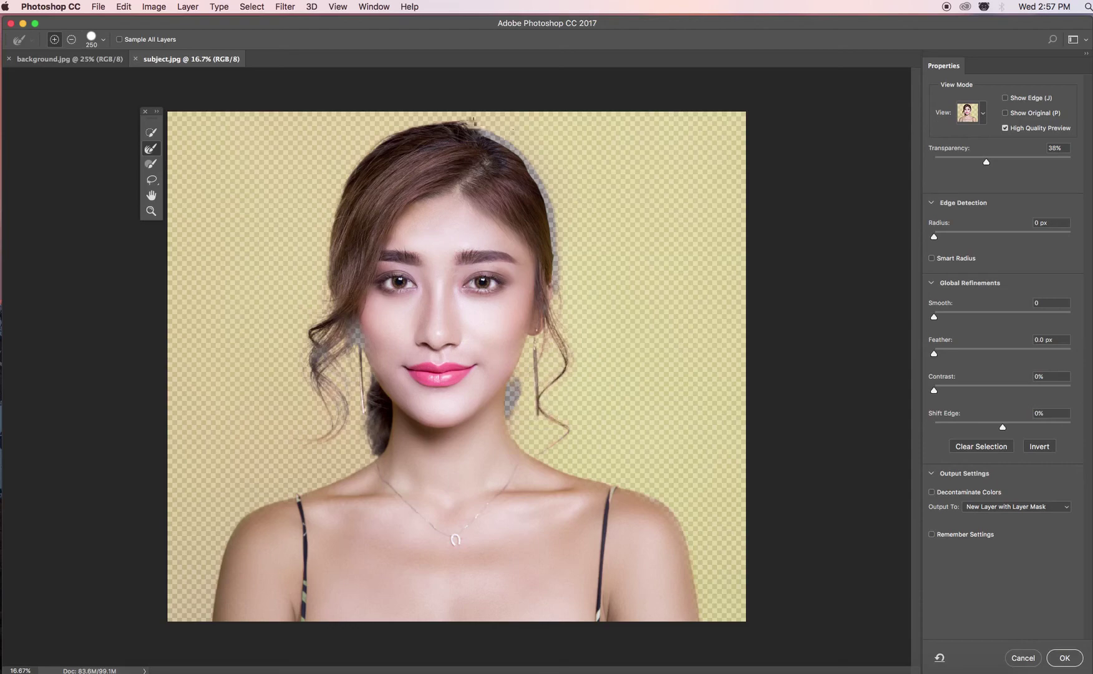
{"action": "mouse_move", "coordinate": [472, 125]}
{"action": "left_mouse_down"}
{"action": "mouse_move", "coordinate": [533, 165]}
{"action": "mouse_move", "coordinate": [552, 208]}
{"action": "mouse_move", "coordinate": [565, 375]}
{"action": "mouse_move", "coordinate": [551, 448]}
{"action": "mouse_move", "coordinate": [580, 475]}
{"action": "mouse_move", "coordinate": [675, 509]}
{"action": "mouse_move", "coordinate": [694, 545]}
{"action": "mouse_move", "coordinate": [681, 510]}
{"action": "mouse_move", "coordinate": [638, 486]}
{"action": "mouse_move", "coordinate": [688, 530]}
{"action": "mouse_move", "coordinate": [706, 630]}
{"action": "left_mouse_up"}
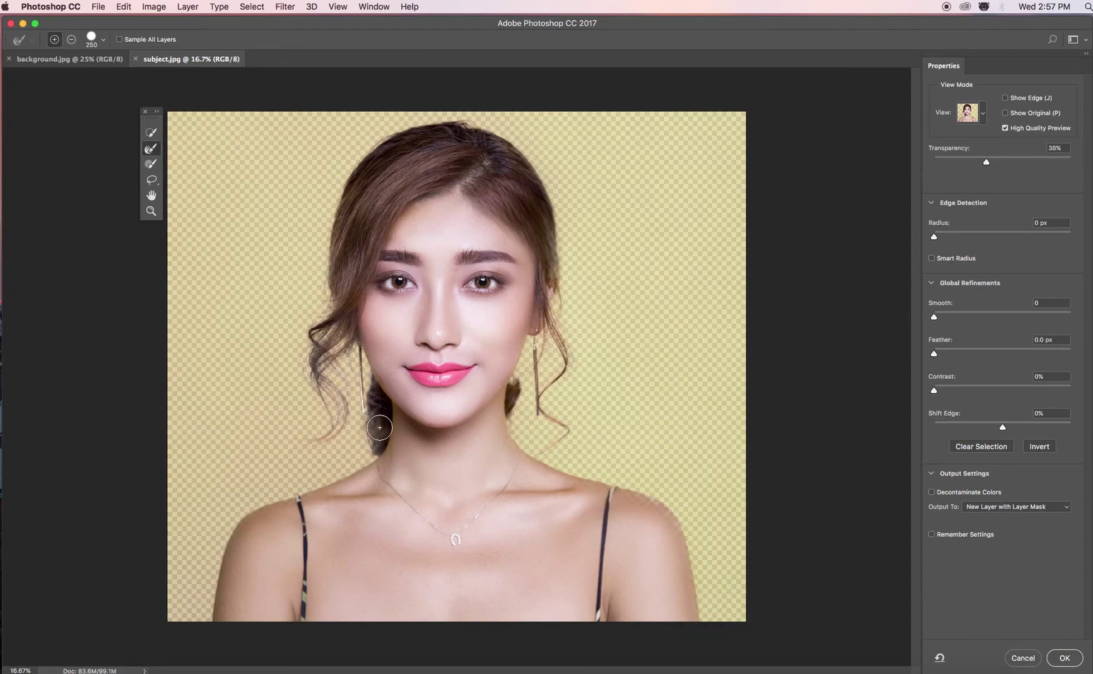
Step: Paint the shoulder, neck and face areas back into the selection with the Brush at 150, and output the masked layer
{"action": "left_click", "coordinate": [151, 165]}
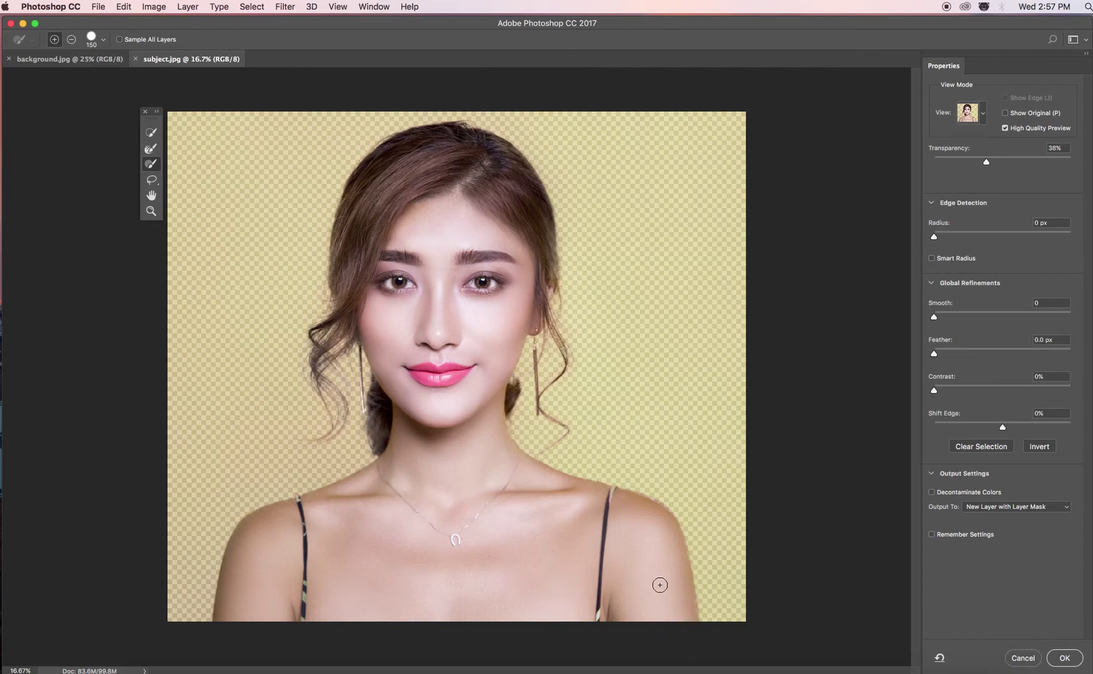
{"action": "mouse_move", "coordinate": [618, 502]}
{"action": "left_mouse_down"}
{"action": "mouse_move", "coordinate": [522, 461]}
{"action": "mouse_move", "coordinate": [496, 411]}
{"action": "mouse_move", "coordinate": [513, 460]}
{"action": "mouse_move", "coordinate": [547, 481]}
{"action": "mouse_move", "coordinate": [524, 465]}
{"action": "left_mouse_up"}
{"action": "mouse_move", "coordinate": [526, 326]}
{"action": "left_mouse_down"}
{"action": "mouse_move", "coordinate": [509, 358]}
{"action": "mouse_move", "coordinate": [521, 319]}
{"action": "left_mouse_up"}
{"action": "mouse_move", "coordinate": [377, 357]}
{"action": "left_mouse_down"}
{"action": "mouse_move", "coordinate": [392, 488]}
{"action": "mouse_move", "coordinate": [384, 527]}
{"action": "left_mouse_up"}
{"action": "mouse_move", "coordinate": [300, 507]}
{"action": "left_mouse_down"}
{"action": "mouse_move", "coordinate": [244, 529]}
{"action": "mouse_move", "coordinate": [233, 555]}
{"action": "mouse_move", "coordinate": [247, 525]}
{"action": "mouse_move", "coordinate": [274, 521]}
{"action": "left_mouse_up"}
{"action": "left_click_drag", "start_coordinate": [385, 462], "coordinate": [285, 512]}
{"action": "left_click", "coordinate": [1061, 657]}
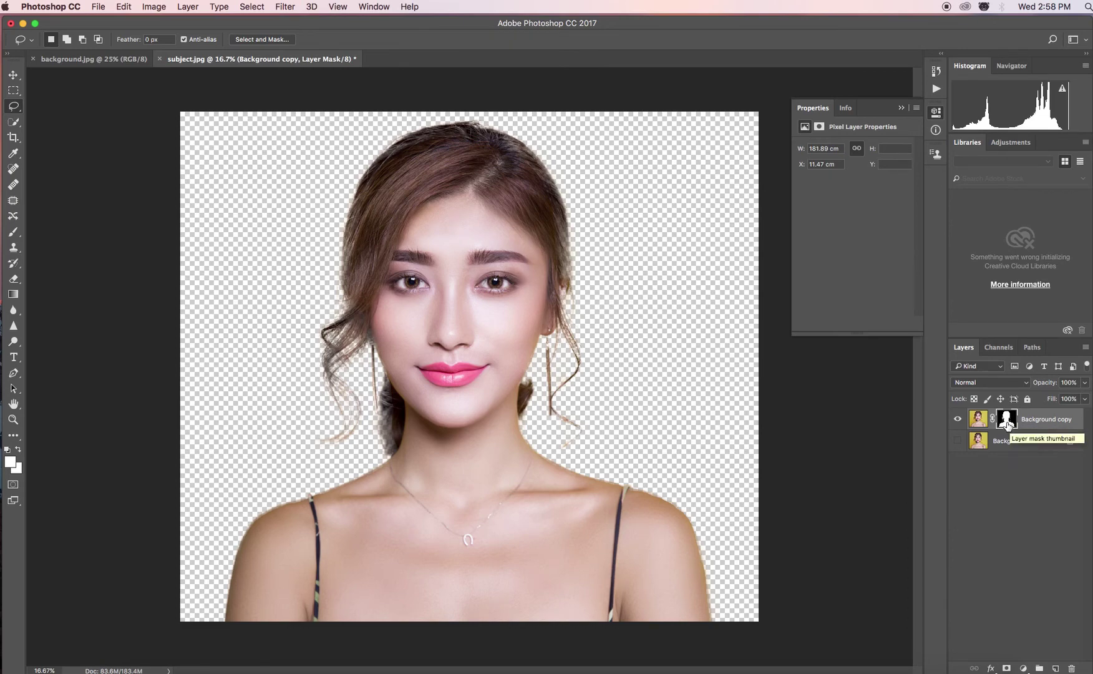
Step: Reopen the layer mask in Select and Mask and output it with Decontaminate Colors enabled
{"action": "left_click", "coordinate": [1007, 425]}
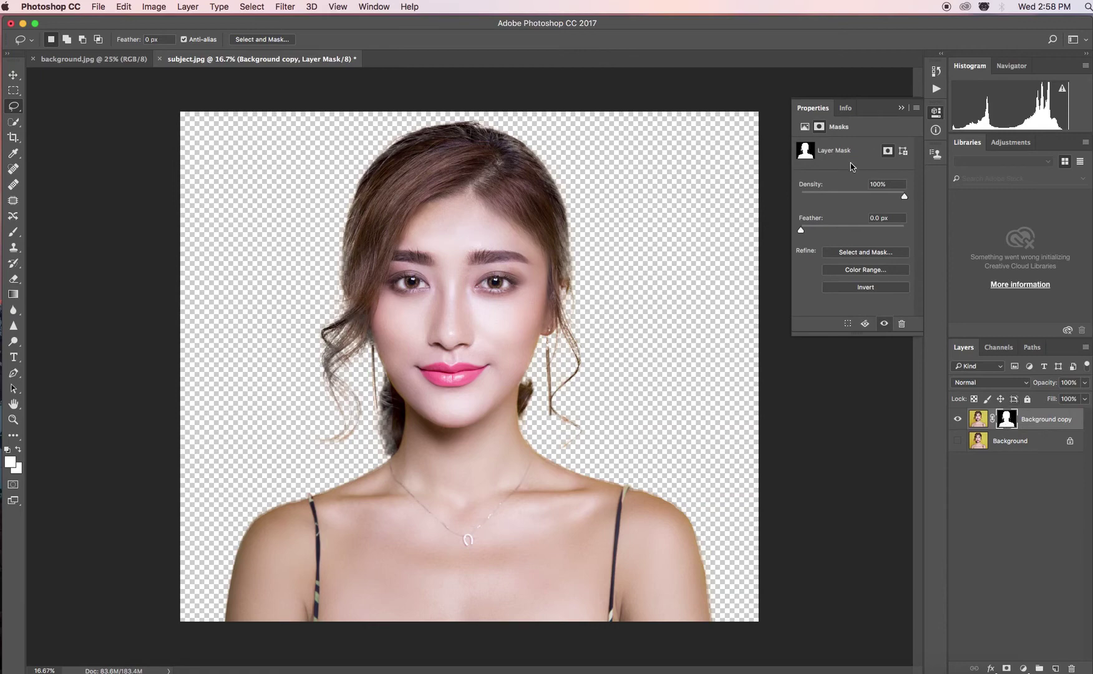
{"action": "left_click", "coordinate": [262, 40]}
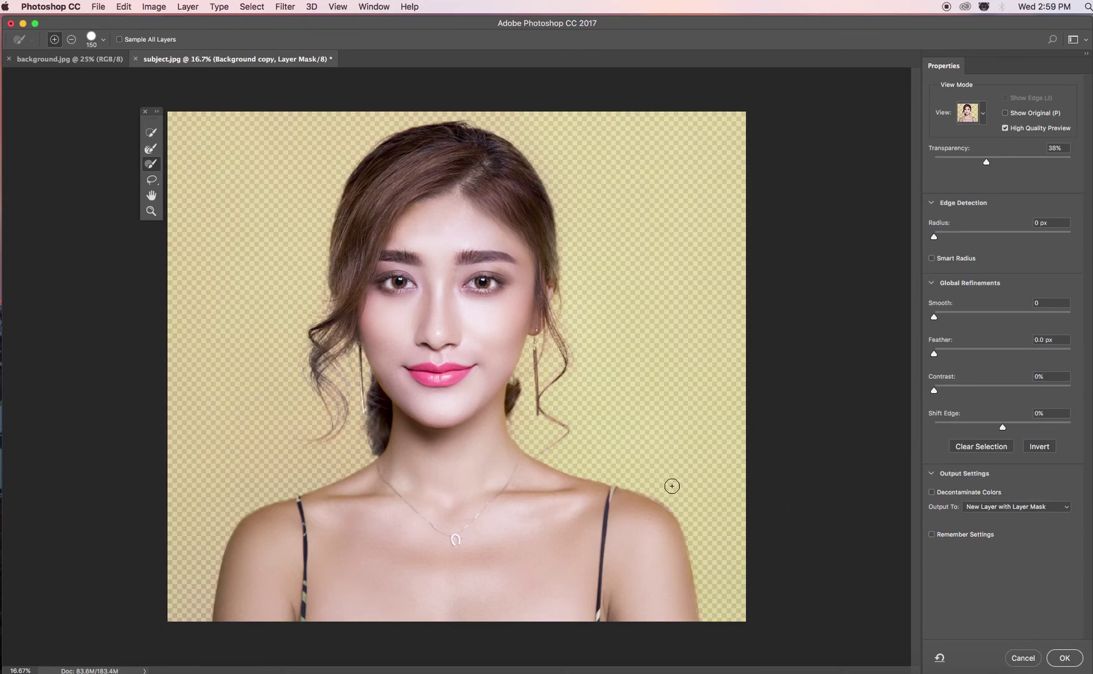
{"action": "left_click", "coordinate": [933, 493]}
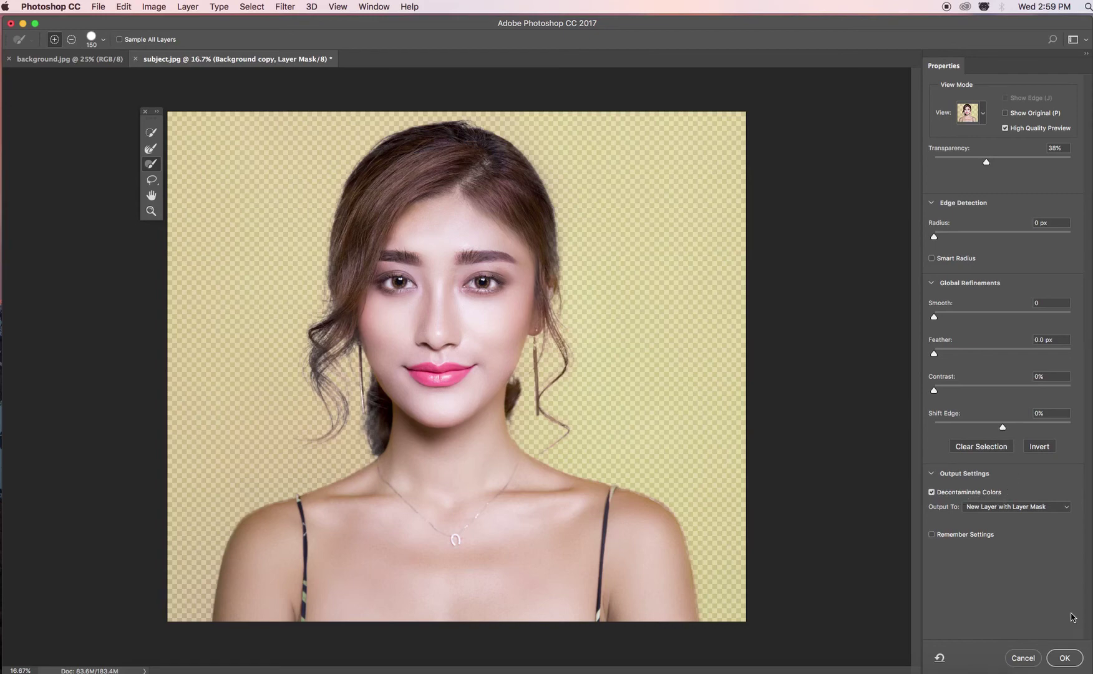
{"action": "left_click", "coordinate": [1064, 658]}
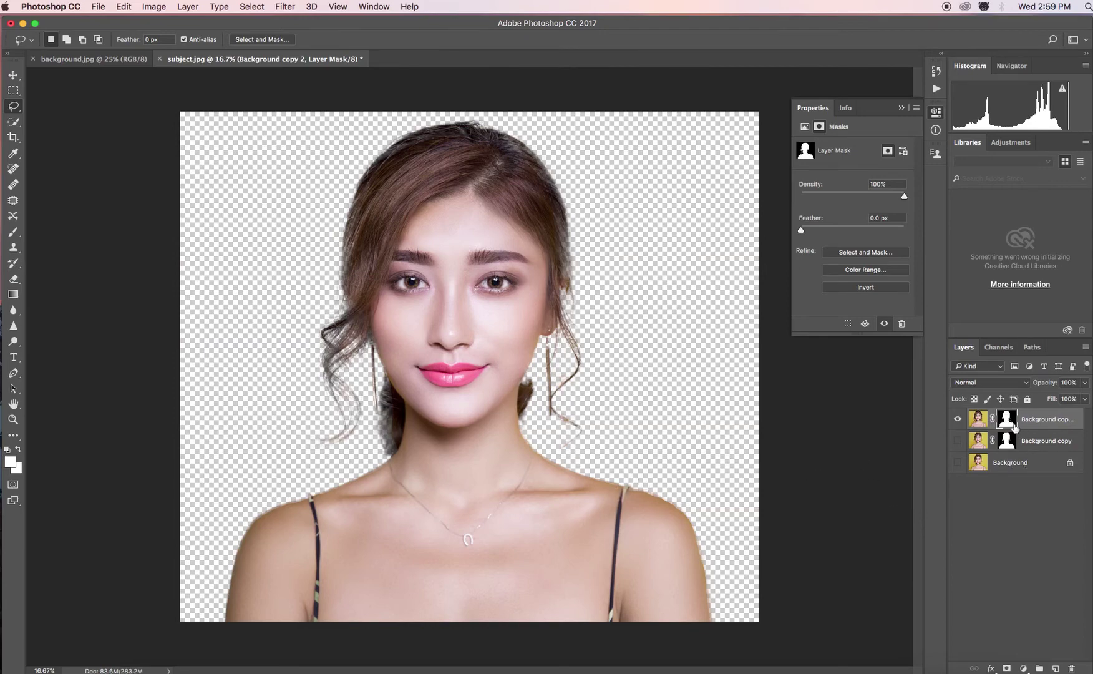
Step: Delete the newly output top layer and make the Background copy layer visible again
{"action": "left_click_drag", "start_coordinate": [1032, 426], "coordinate": [1072, 668]}
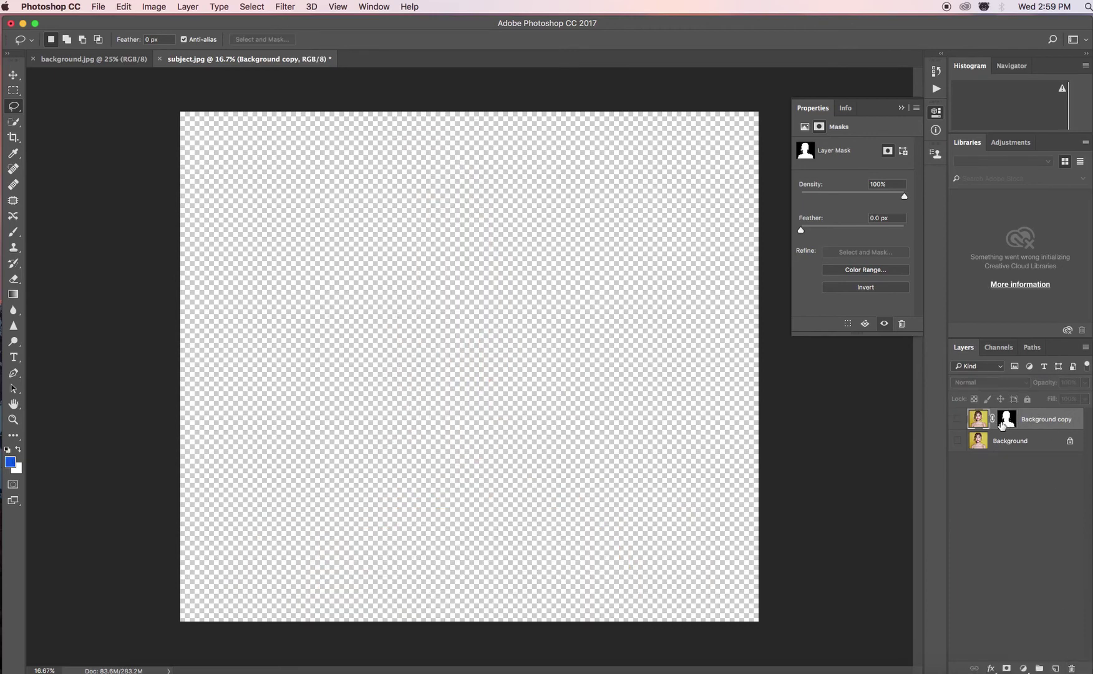
{"action": "left_click", "coordinate": [958, 420]}
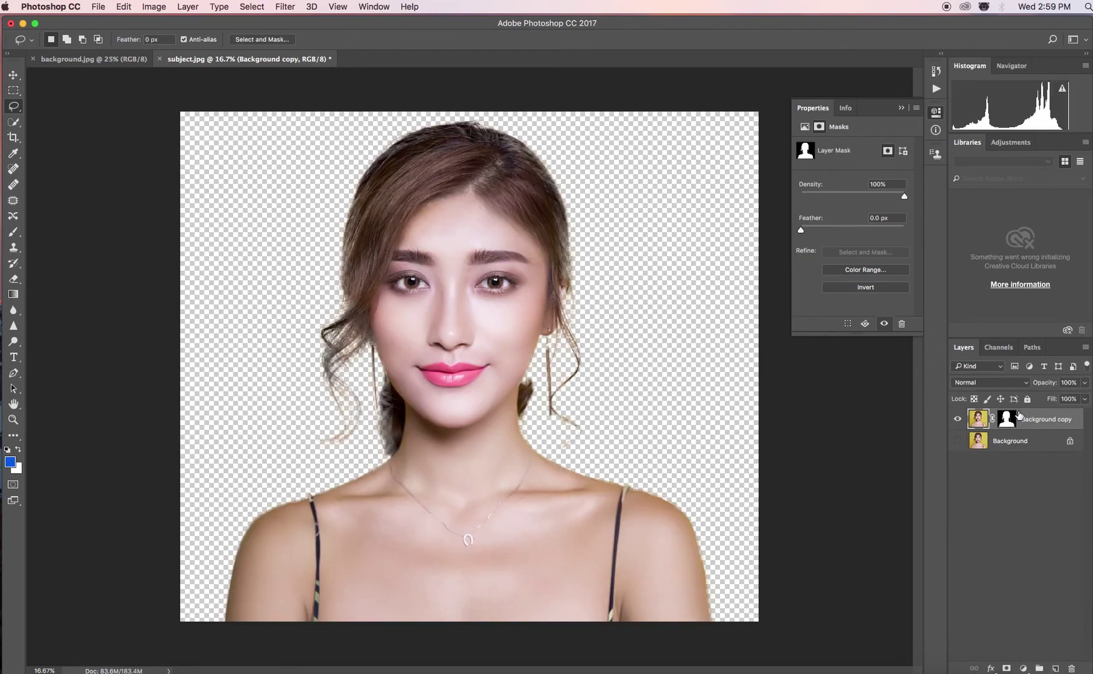
Step: Reopen the Background copy layer's mask in Select and Mask and enable Decontaminate Colors
{"action": "left_click", "coordinate": [1007, 419]}
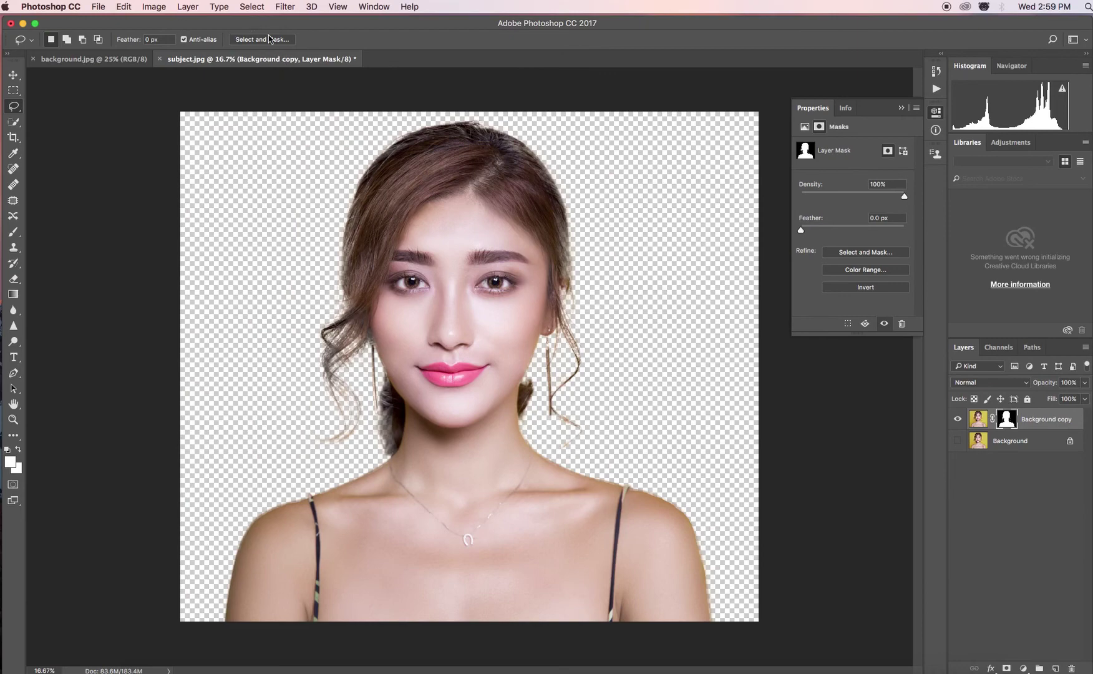
{"action": "left_click", "coordinate": [269, 38]}
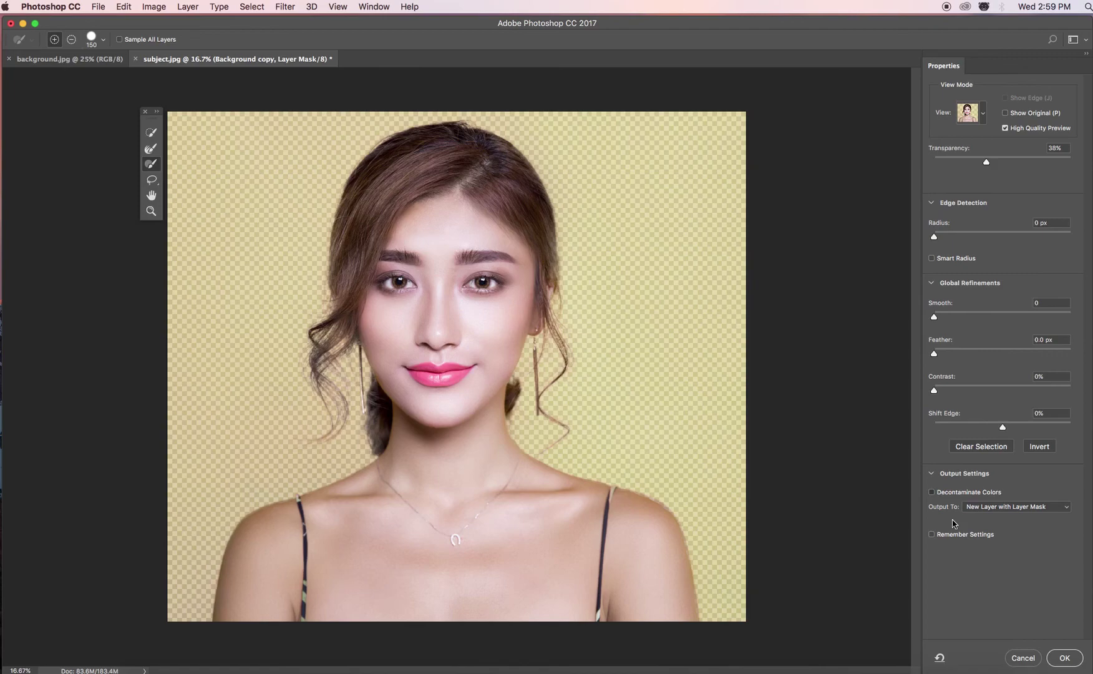
{"action": "left_click", "coordinate": [932, 493]}
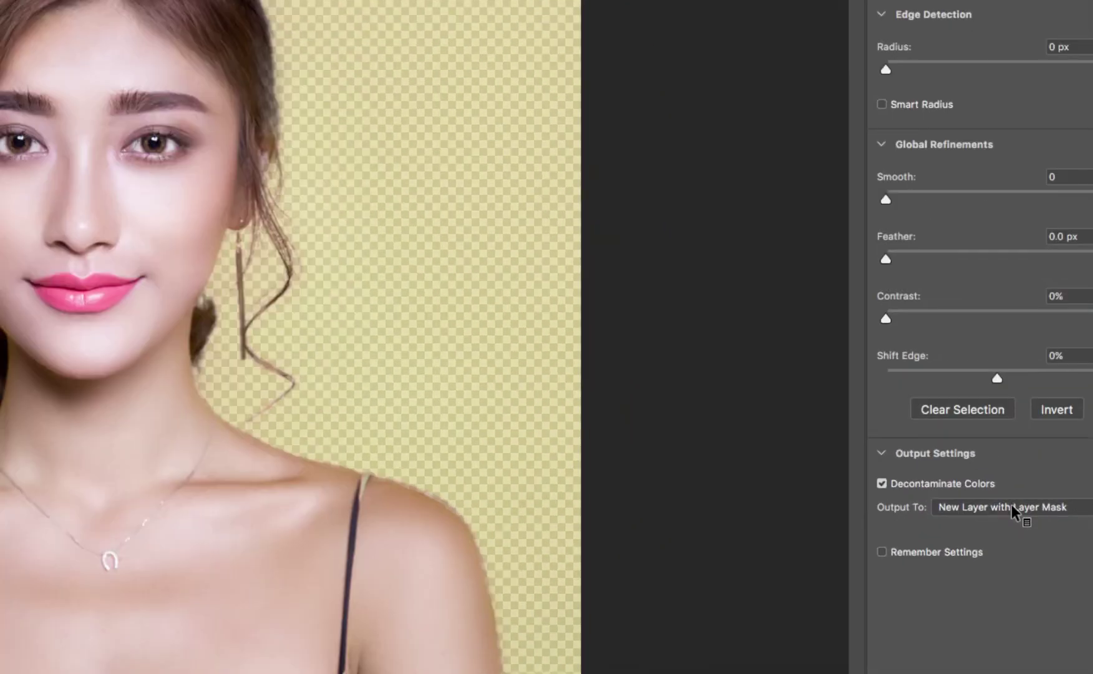
{"action": "left_click", "coordinate": [1031, 508]}
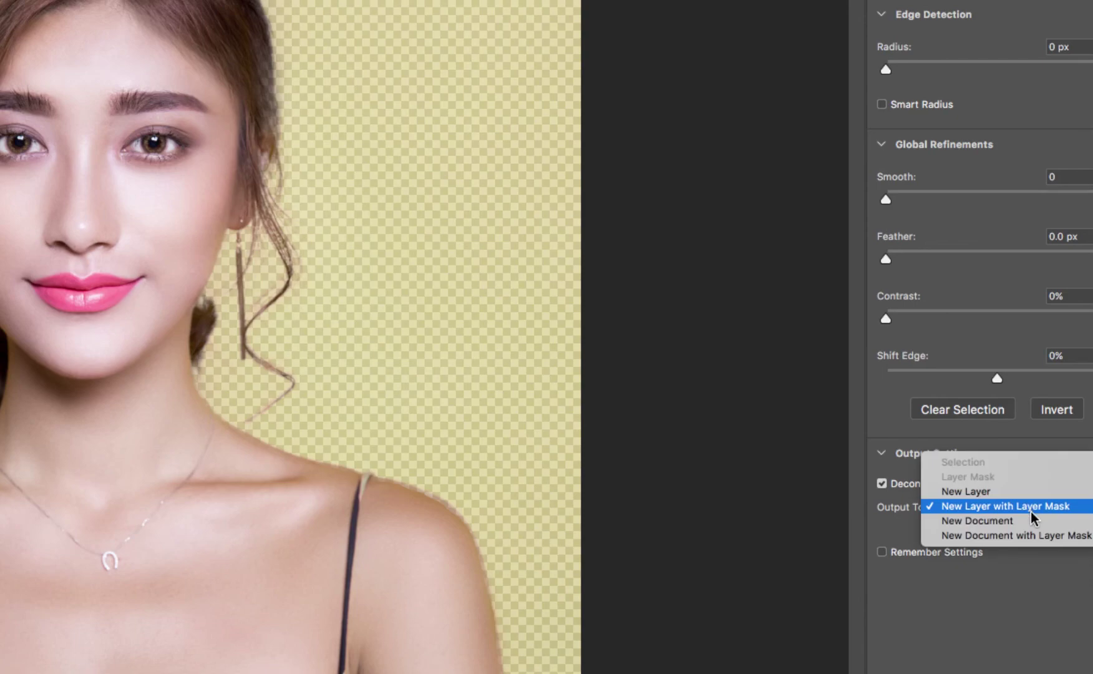
{"action": "left_click", "coordinate": [1011, 611]}
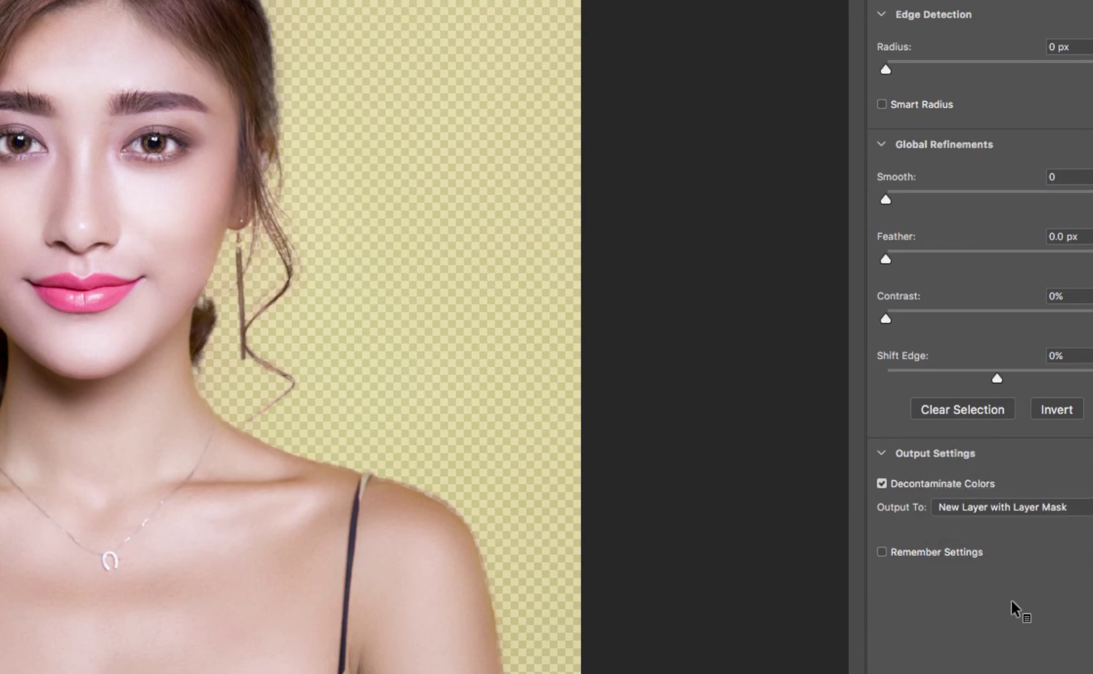
Step: Output the cutout as New Layer with Layer Mask and delete the superseded Background copy layer
{"action": "left_click", "coordinate": [1003, 507]}
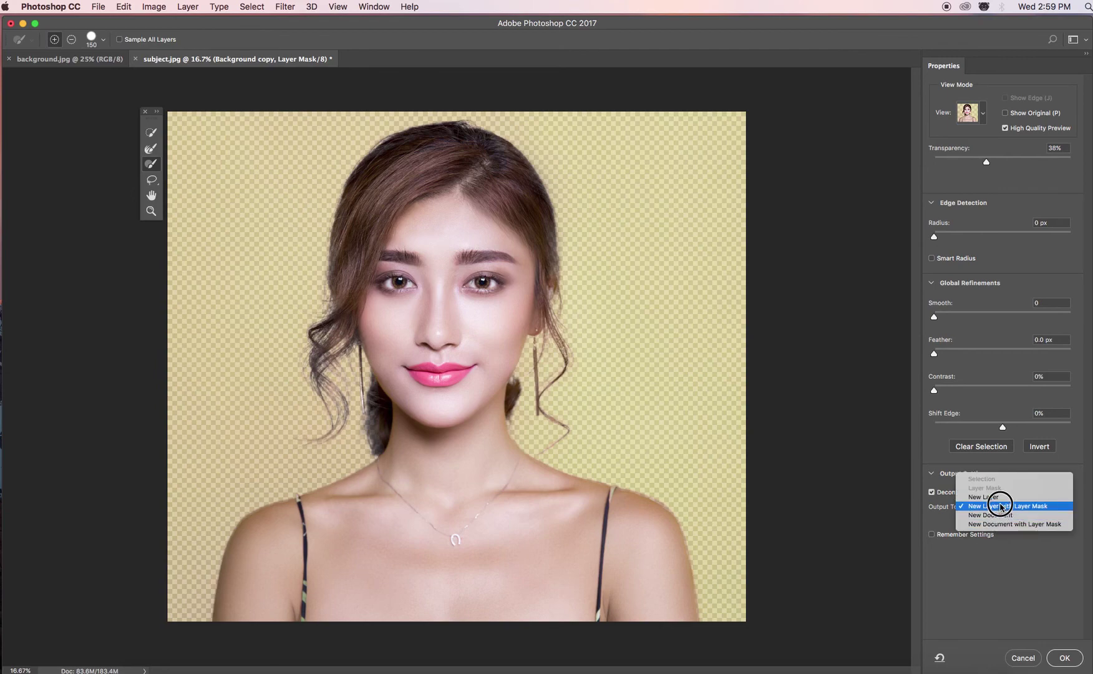
{"action": "left_click", "coordinate": [1002, 507]}
{"action": "left_click", "coordinate": [1066, 658]}
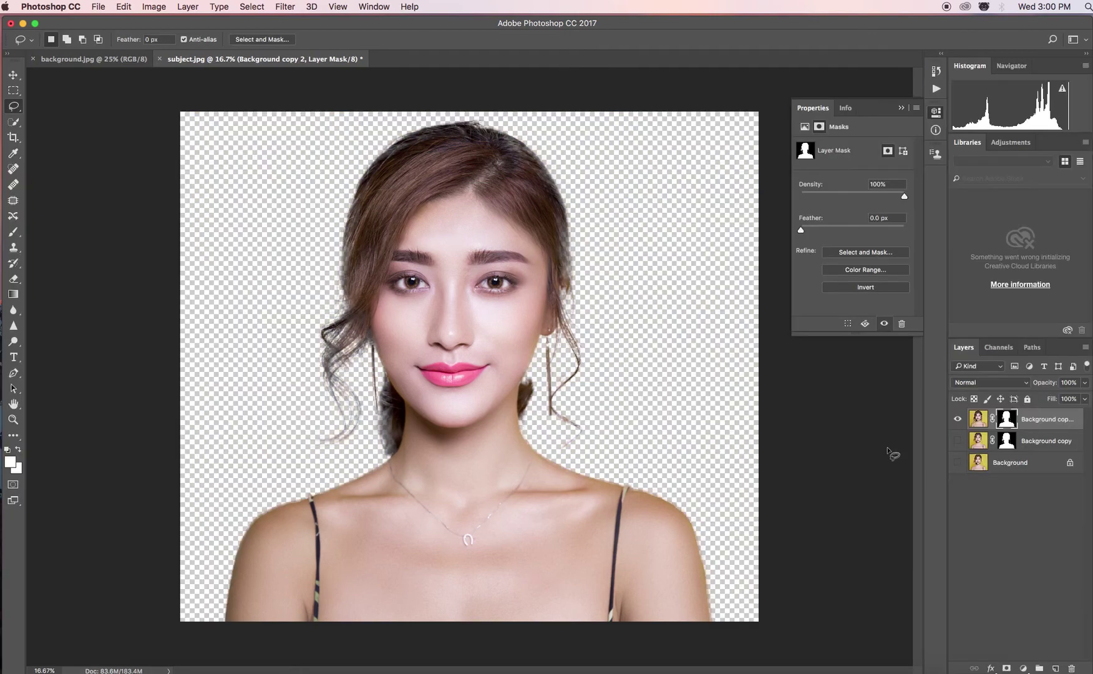
{"action": "left_click", "coordinate": [1036, 446]}
{"action": "left_click_drag", "start_coordinate": [1035, 441], "coordinate": [1072, 668]}
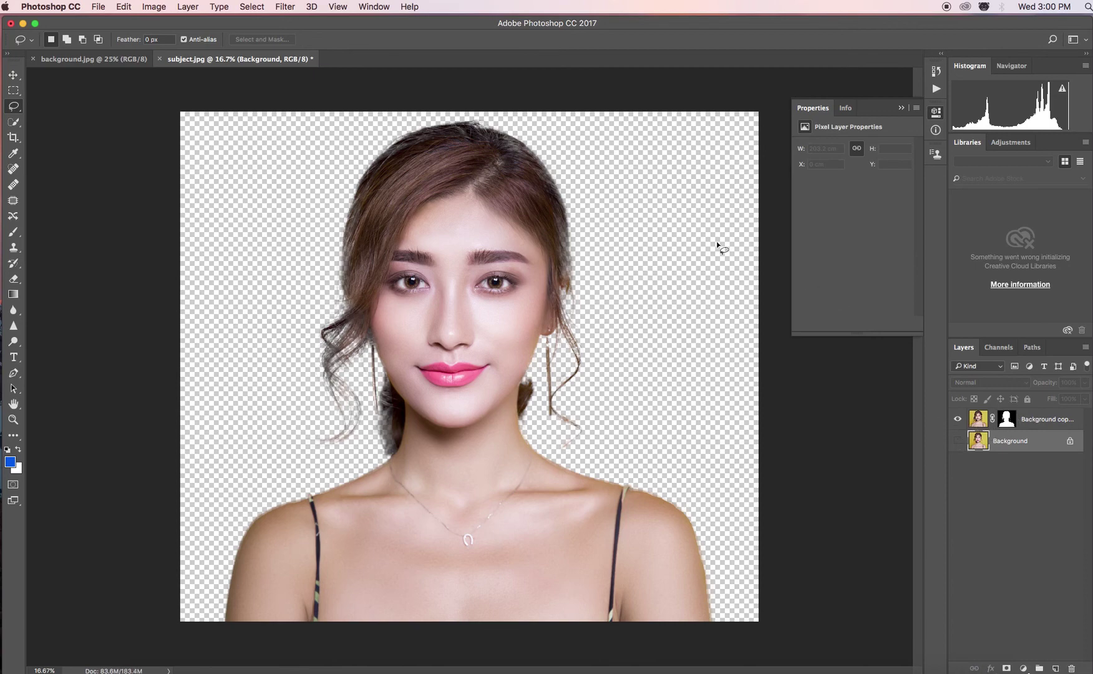
Step: Try floating background.jpg in its own window, and dock it back beside subject.jpg
{"action": "left_click", "coordinate": [100, 59]}
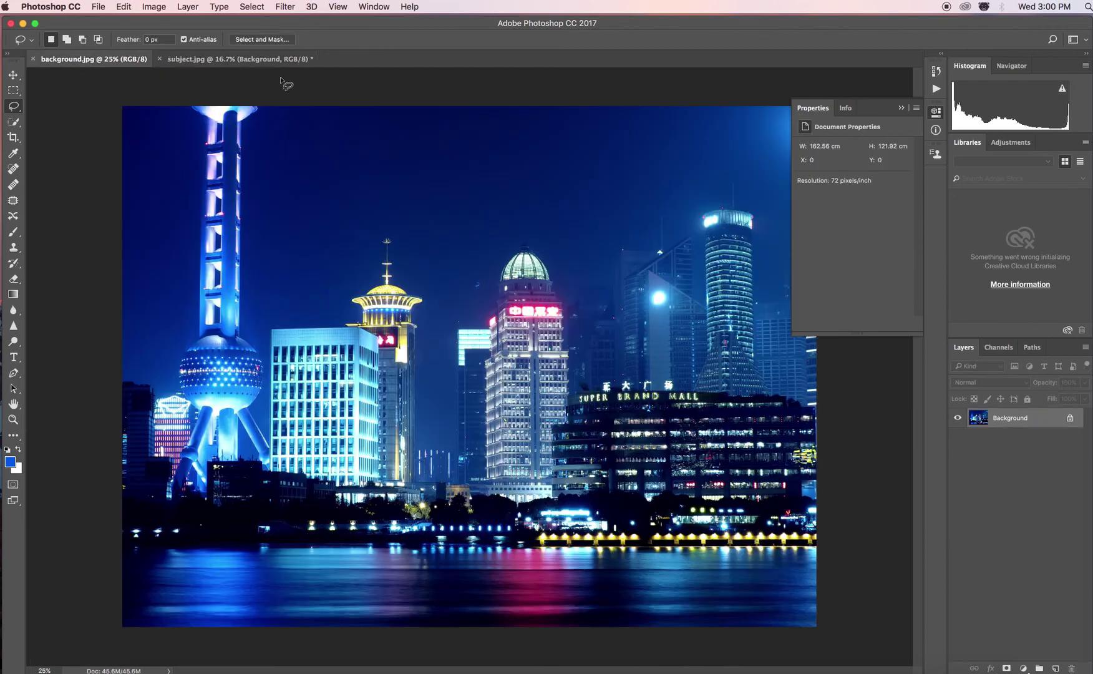
{"action": "left_click_drag", "start_coordinate": [128, 59], "coordinate": [773, 80]}
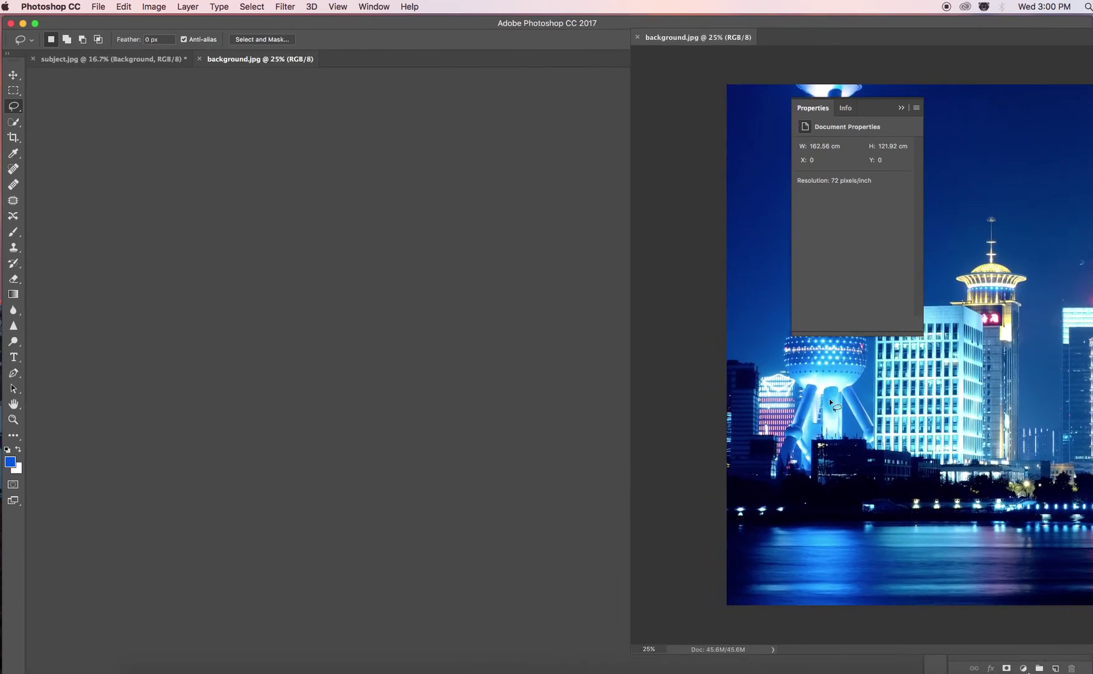
{"action": "left_click_drag", "start_coordinate": [830, 400], "coordinate": [829, 401]}
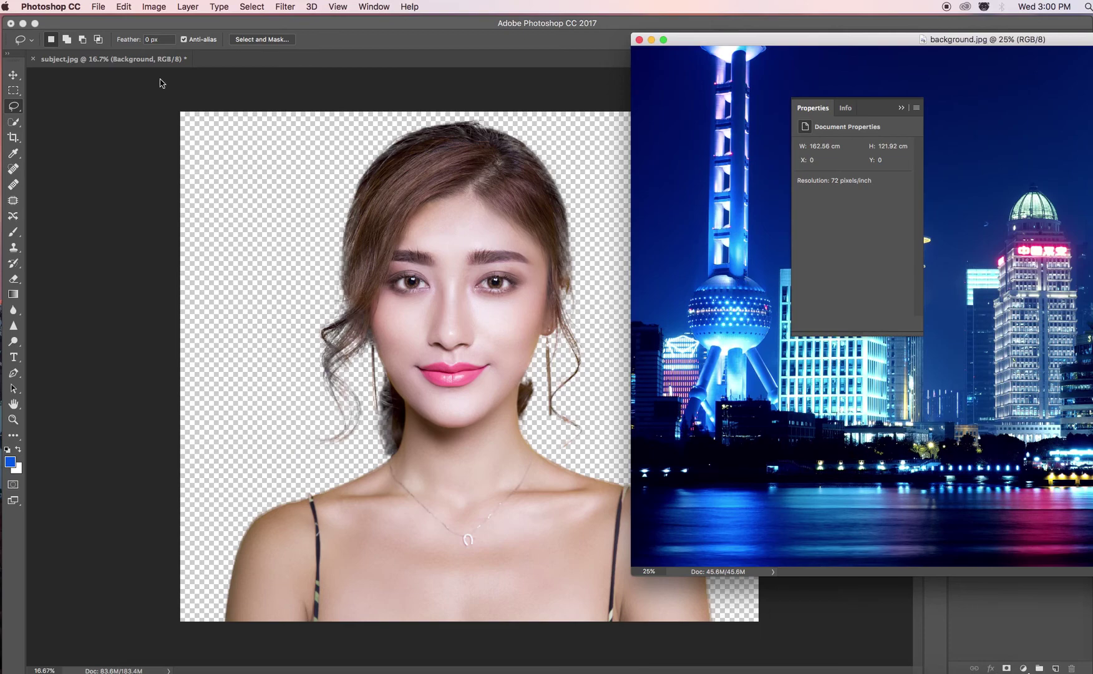
{"action": "left_click", "coordinate": [13, 75]}
{"action": "left_click_drag", "start_coordinate": [687, 46], "coordinate": [97, 59]}
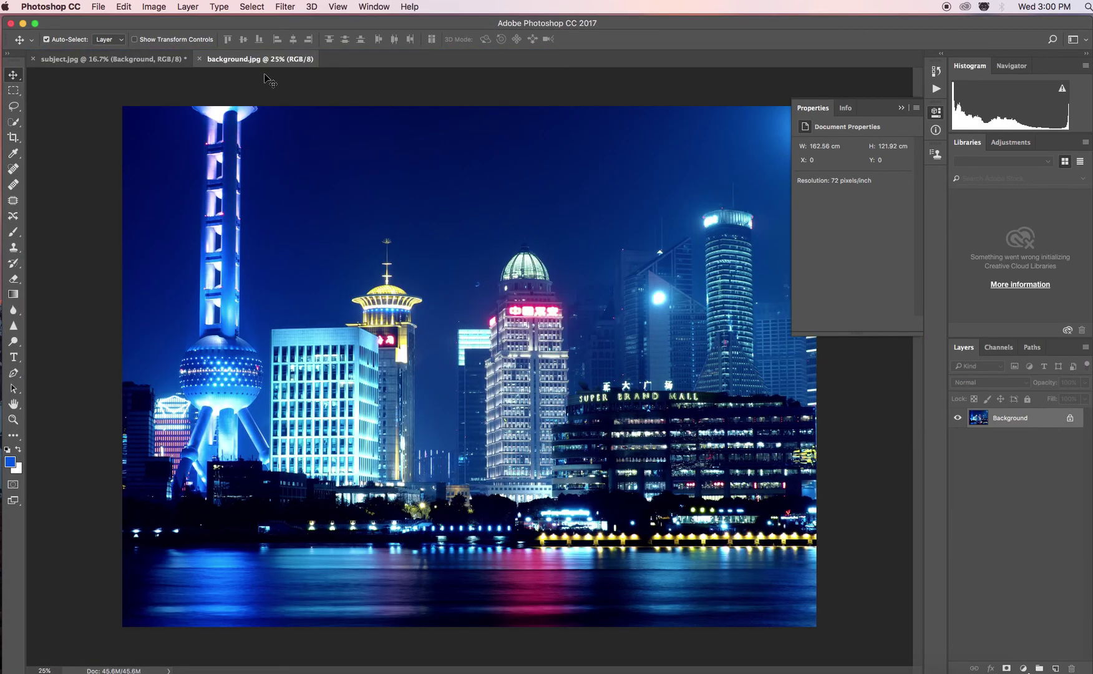
Step: Float subject.jpg in its own window and move the woman's cutout layer onto the city image in background.jpg
{"action": "left_click", "coordinate": [149, 58]}
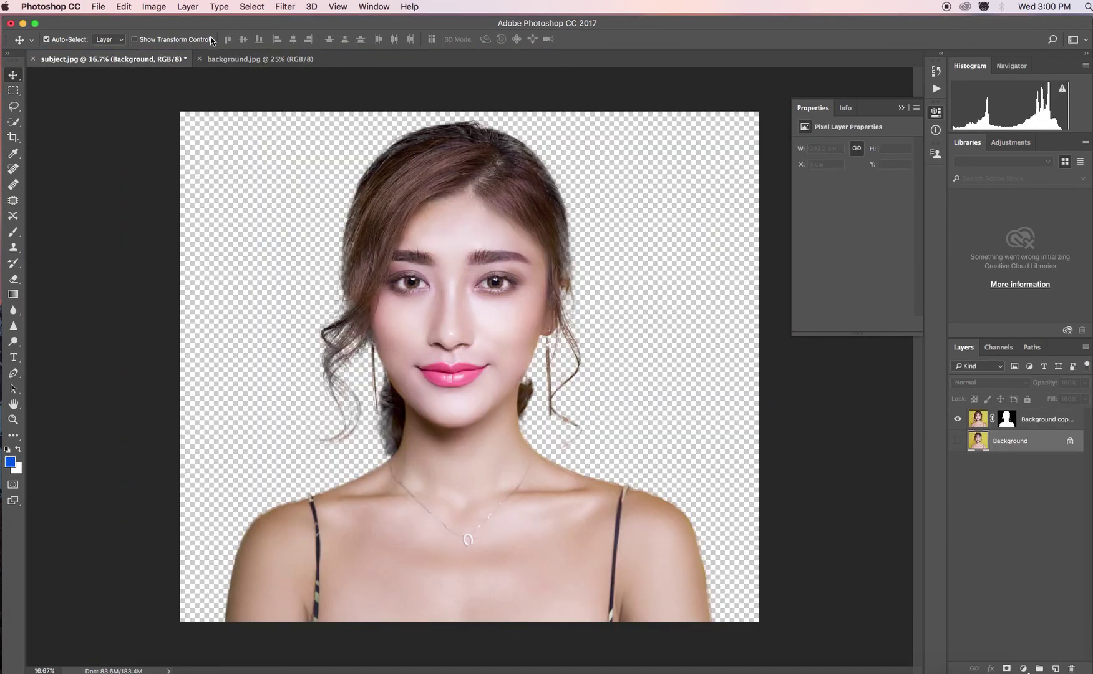
{"action": "left_click_drag", "start_coordinate": [161, 62], "coordinate": [484, 61]}
{"action": "left_click_drag", "start_coordinate": [729, 34], "coordinate": [757, 48]}
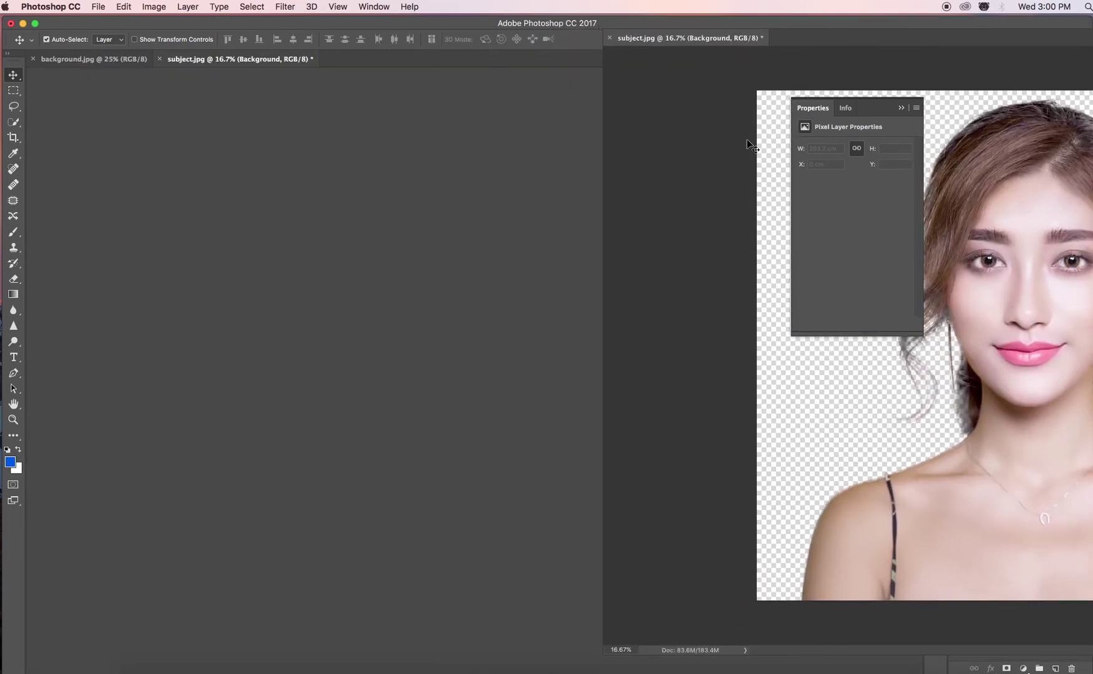
{"action": "left_click_drag", "start_coordinate": [722, 220], "coordinate": [436, 340]}
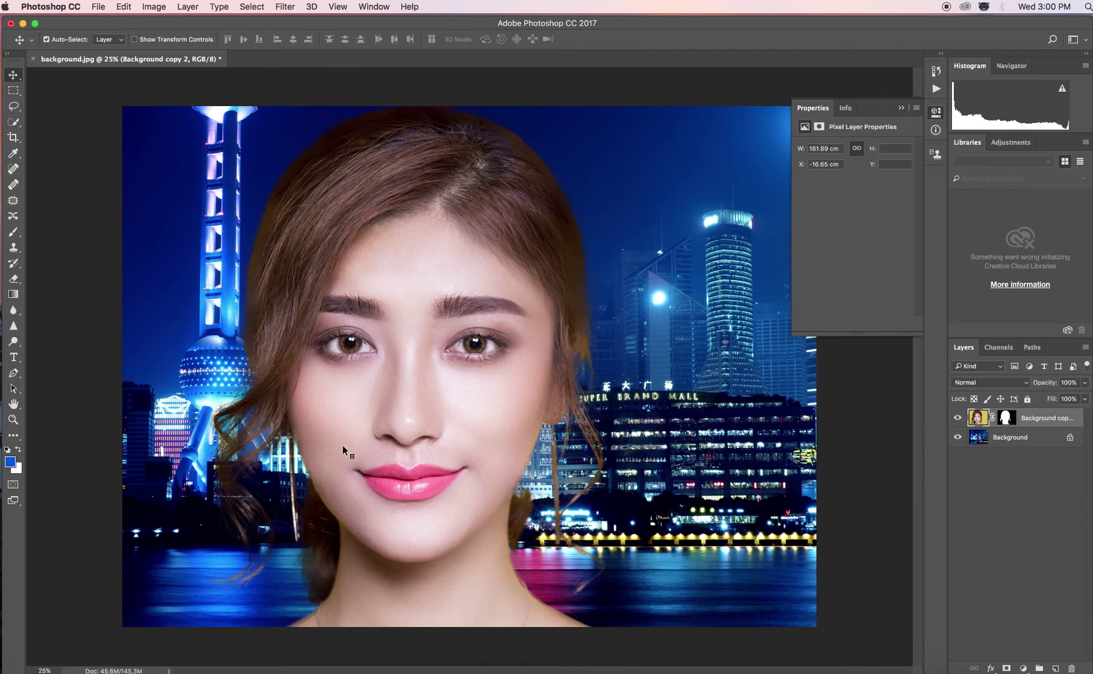
Step: Zoom in to 50% and examine the cutout's hair strands and earring against the city background
{"action": "key", "text": "super"}
{"action": "left_click", "coordinate": [590, 428]}
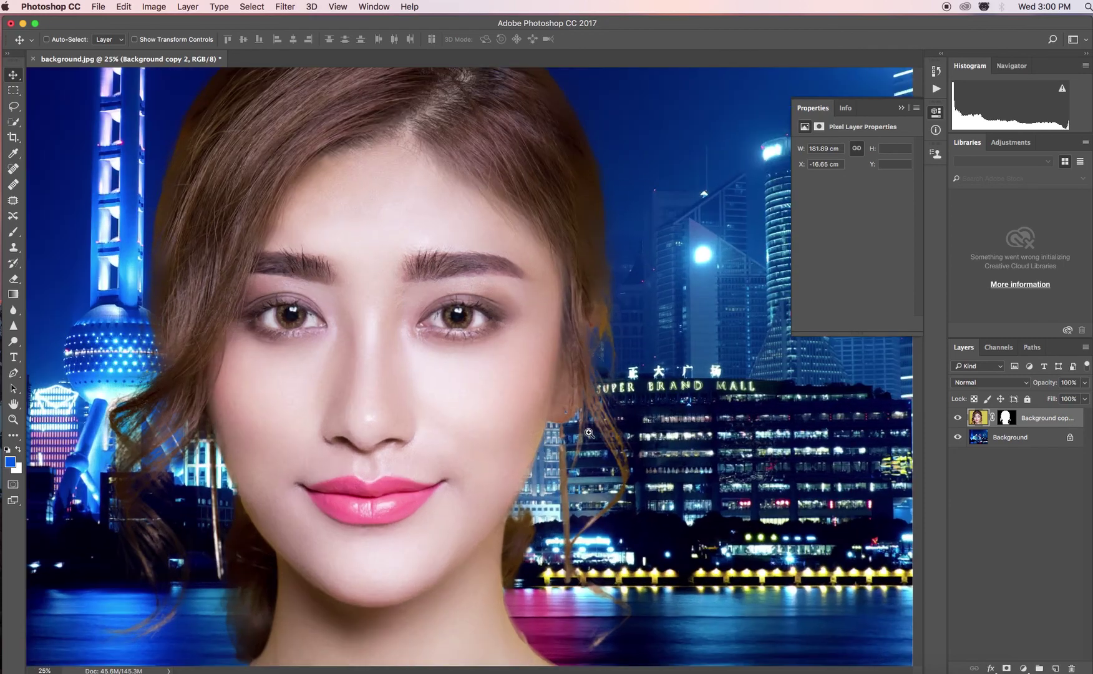
{"action": "left_click", "coordinate": [590, 428]}
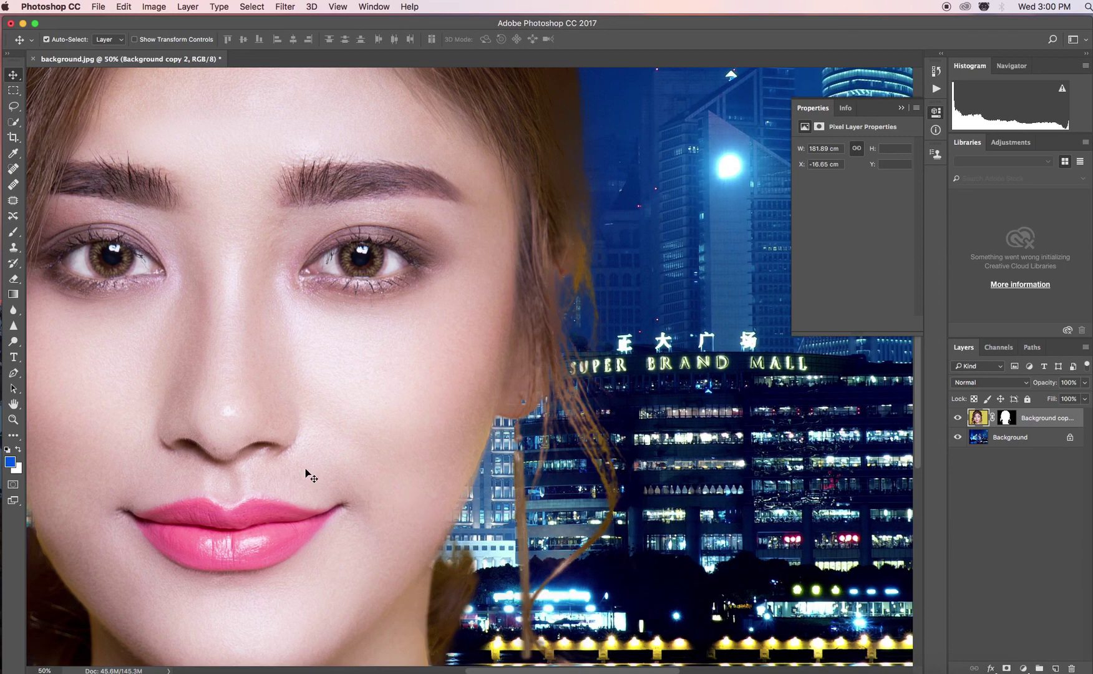
Step: Scale the woman's cutout layer down to about 118 cm wide and position it at the lower left of the city image, at X 0 cm
{"action": "left_click_drag", "start_coordinate": [194, 475], "coordinate": [616, 384]}
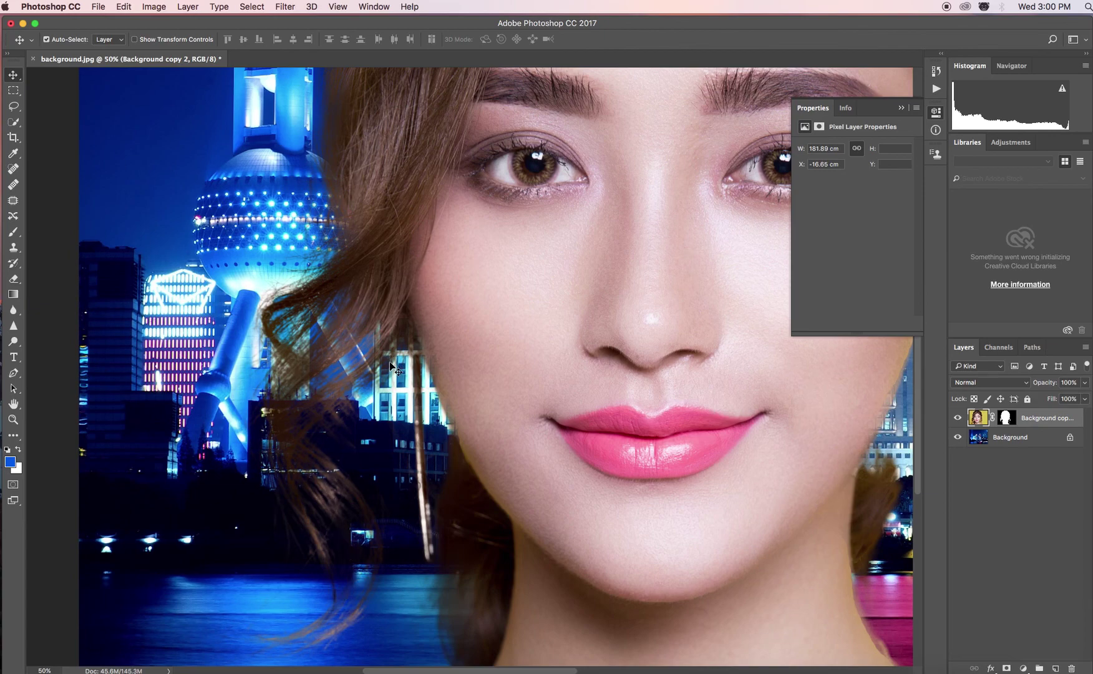
{"action": "key", "text": "super+alt+space"}
{"action": "left_click", "coordinate": [355, 370], "text": "alt+super"}
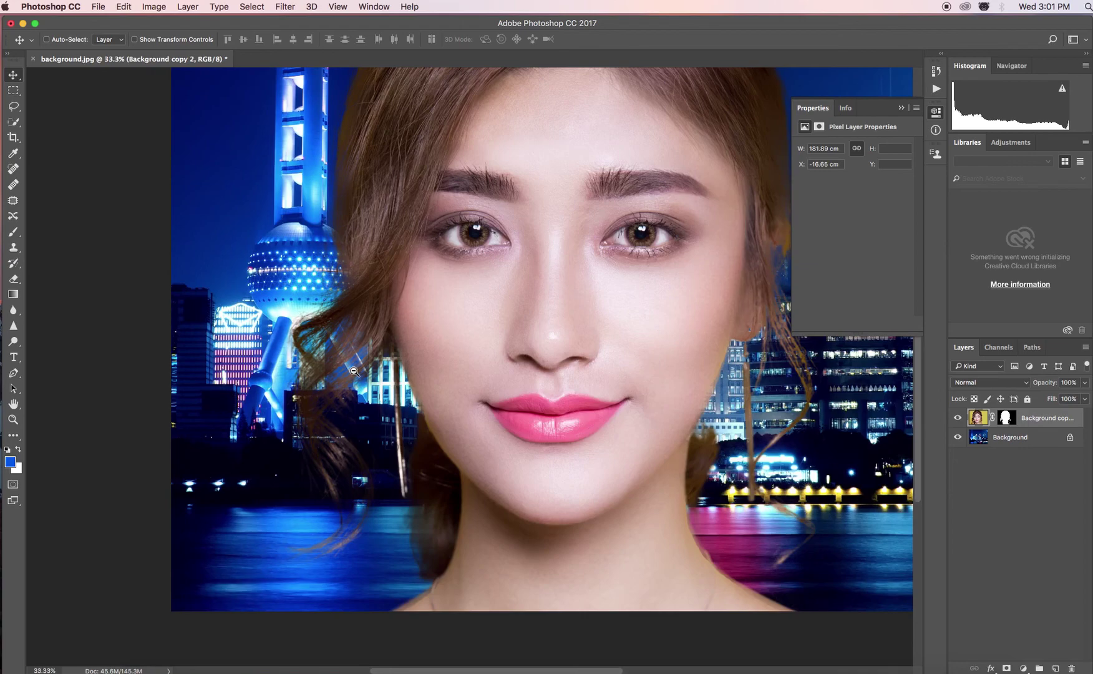
{"action": "left_click", "coordinate": [355, 369], "text": "alt+super"}
{"action": "left_click", "coordinate": [355, 367], "text": "alt+super"}
{"action": "left_click", "coordinate": [356, 365], "text": "alt+super"}
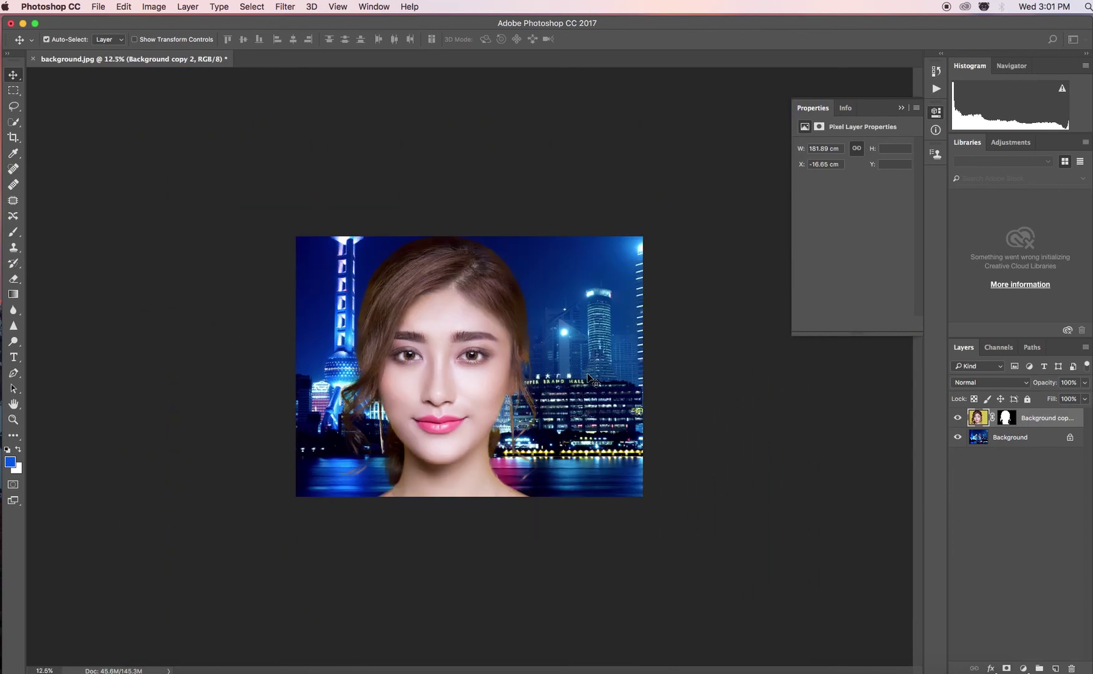
{"action": "key", "text": "super+t"}
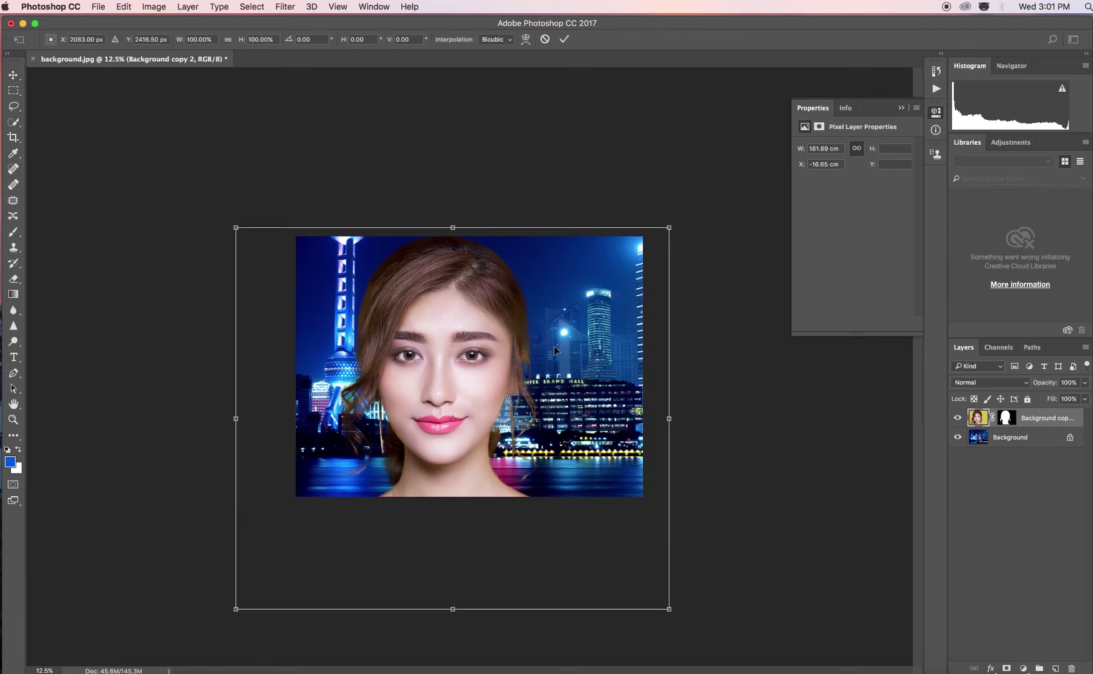
{"action": "left_click_drag", "start_coordinate": [668, 229], "coordinate": [497, 399]}
{"action": "left_click_drag", "start_coordinate": [365, 428], "coordinate": [418, 325]}
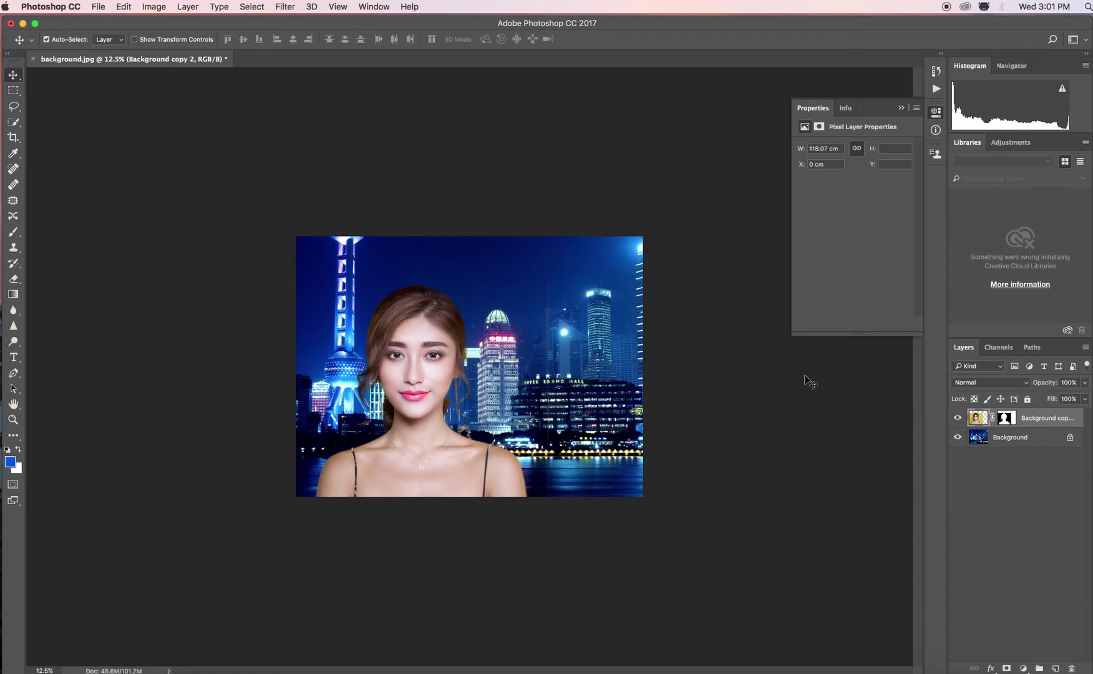
{"action": "key", "text": "super+Tab"}
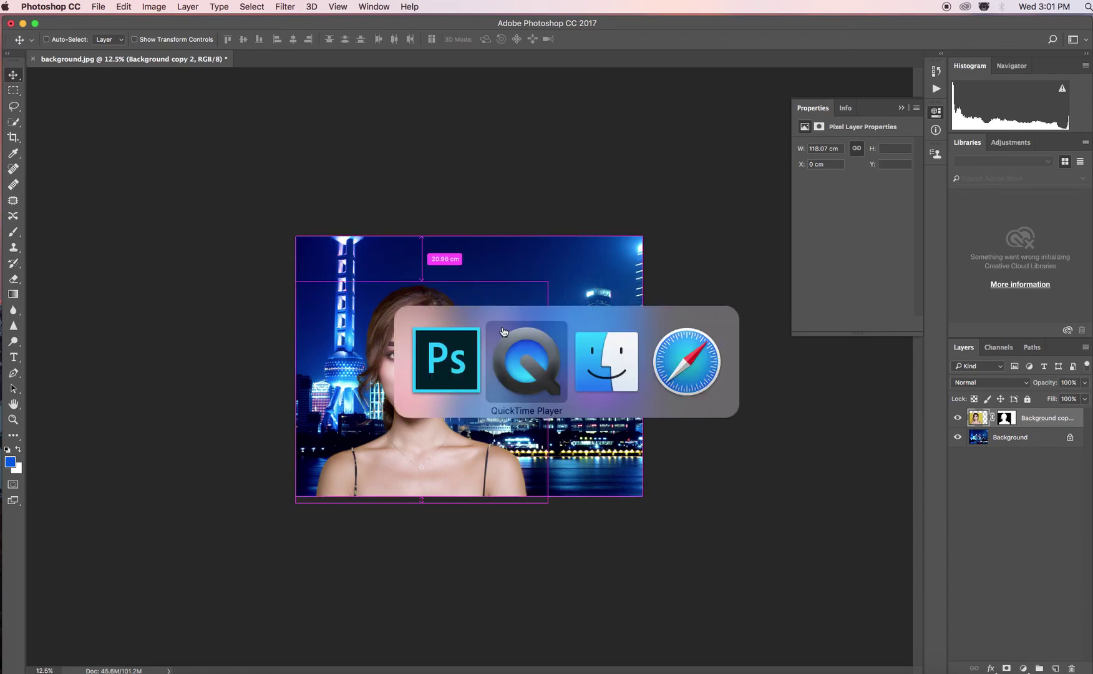